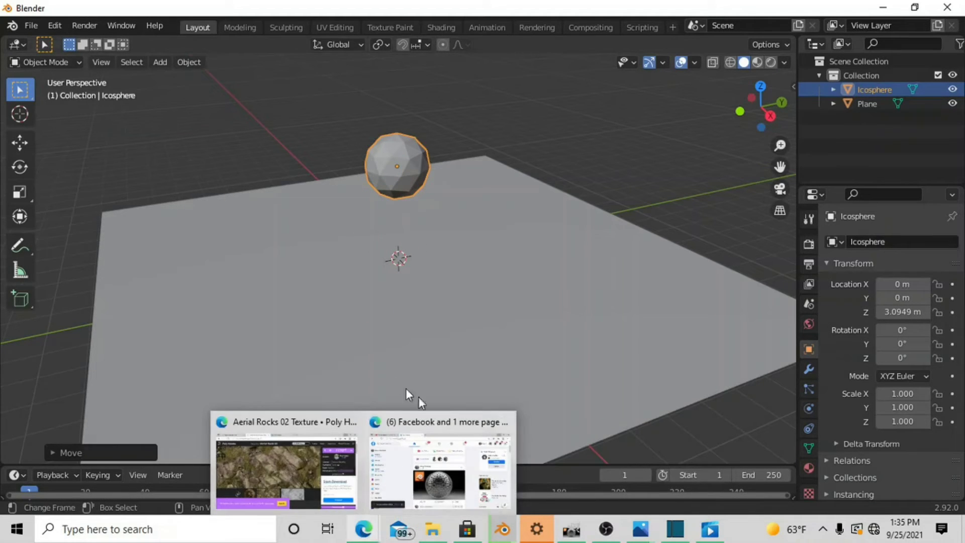
Enlarge the icosphere and scale the ground plane to 19.666.
{"action": "key", "text": "s"}
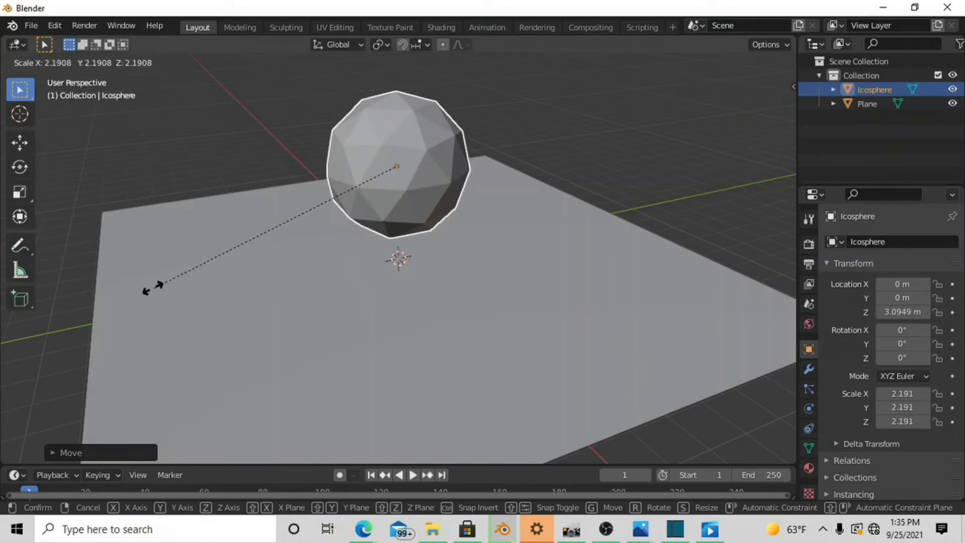
{"action": "left_click", "coordinate": [137, 287]}
{"action": "left_click", "coordinate": [454, 354]}
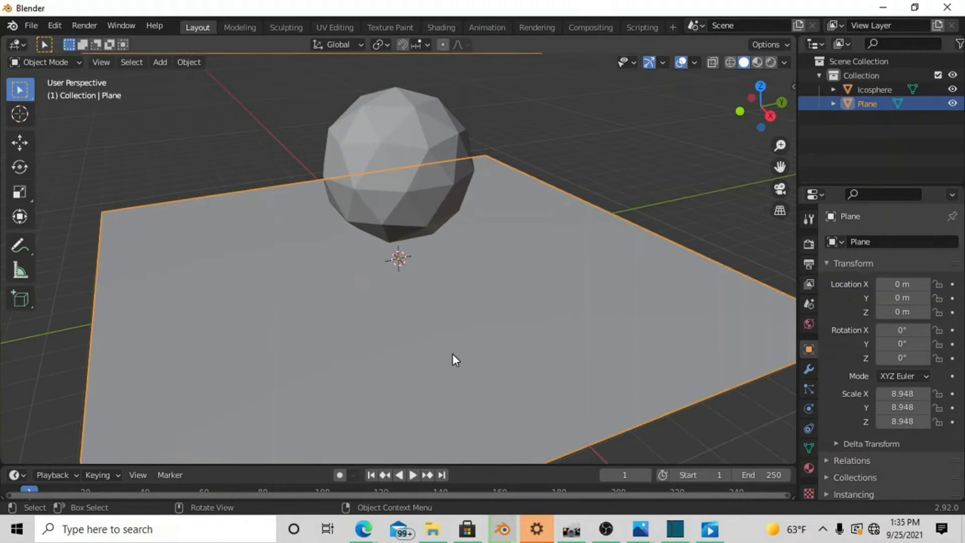
{"action": "key", "text": "s"}
{"action": "left_click", "coordinate": [562, 429]}
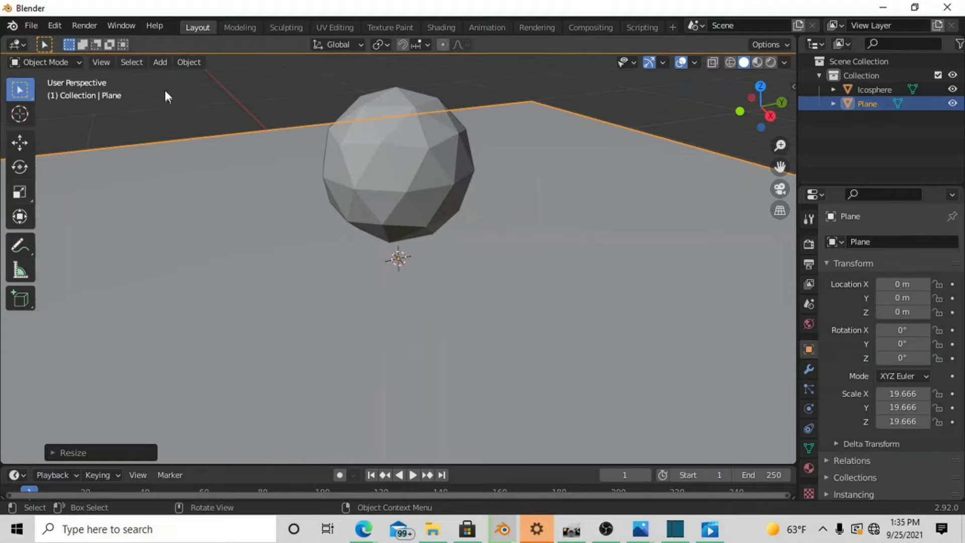
Add a second plane and raise it 6.6705 m along Z above the icosphere.
{"action": "left_click", "coordinate": [159, 62]}
{"action": "mouse_move", "coordinate": [167, 78]}
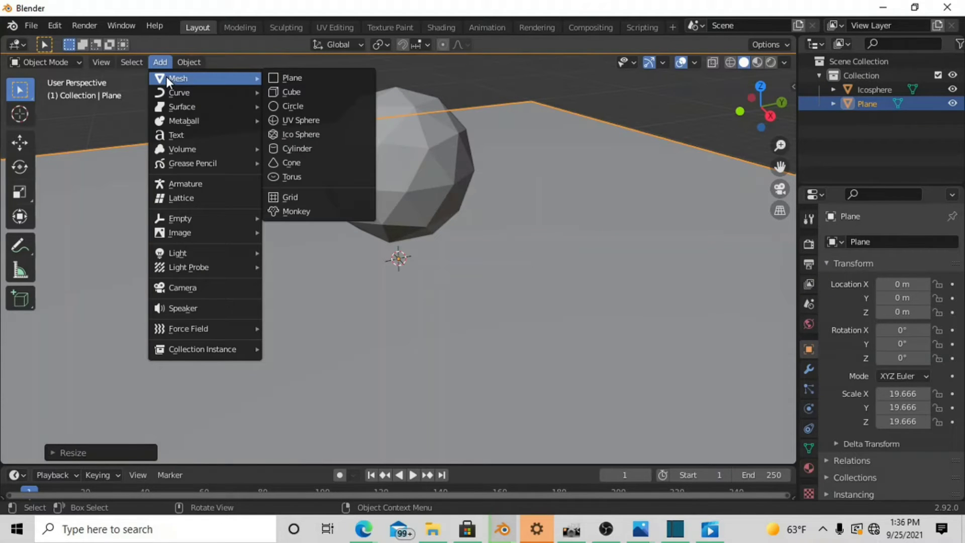
{"action": "left_click", "coordinate": [280, 77]}
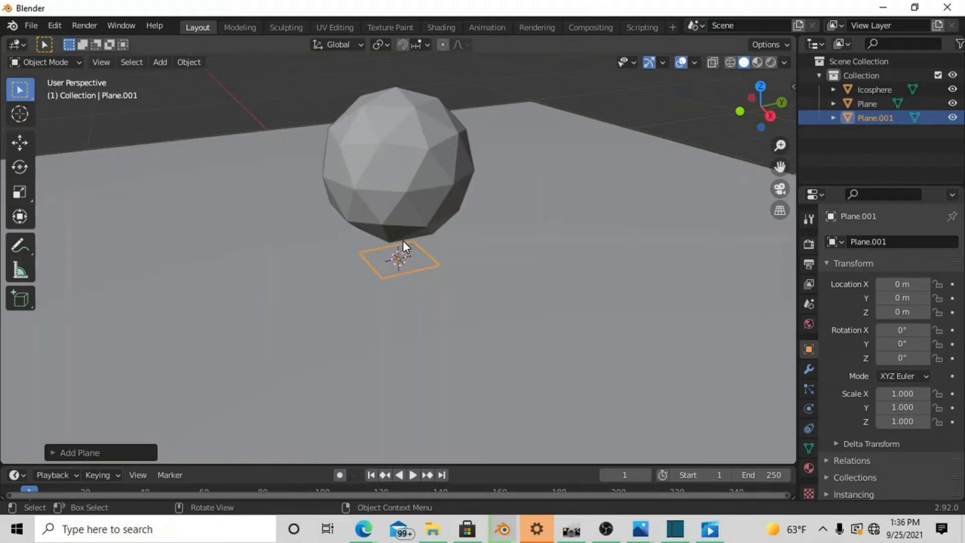
{"action": "key", "text": "g"}
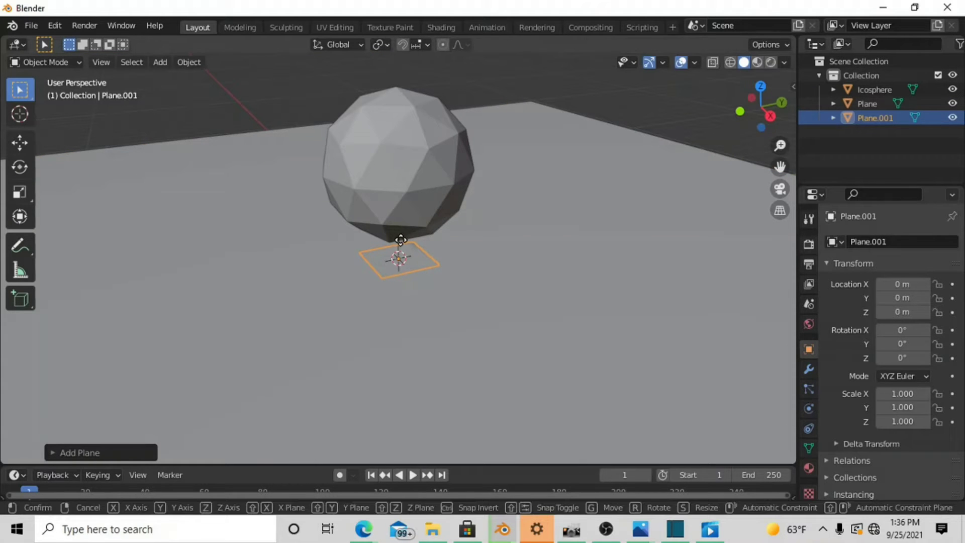
{"action": "key", "text": "z"}
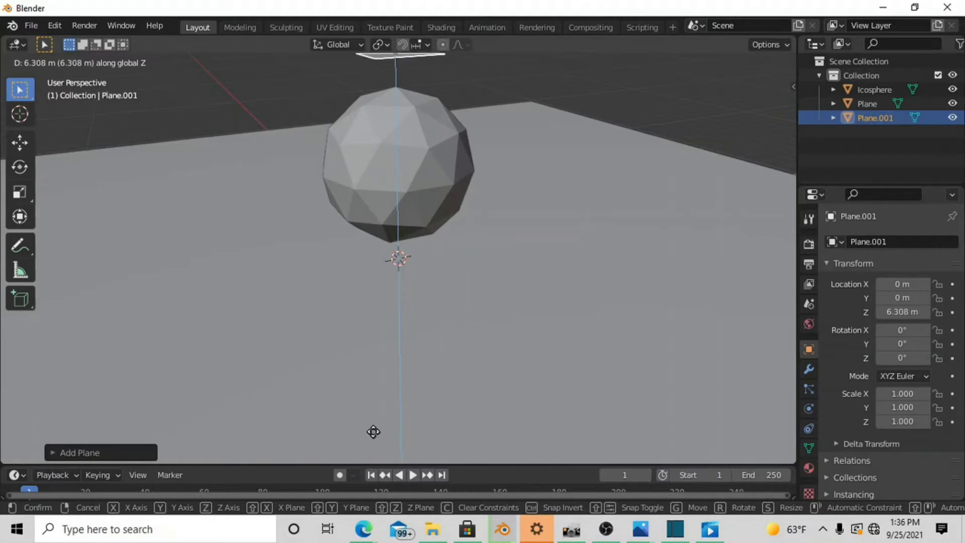
{"action": "left_click", "coordinate": [372, 428]}
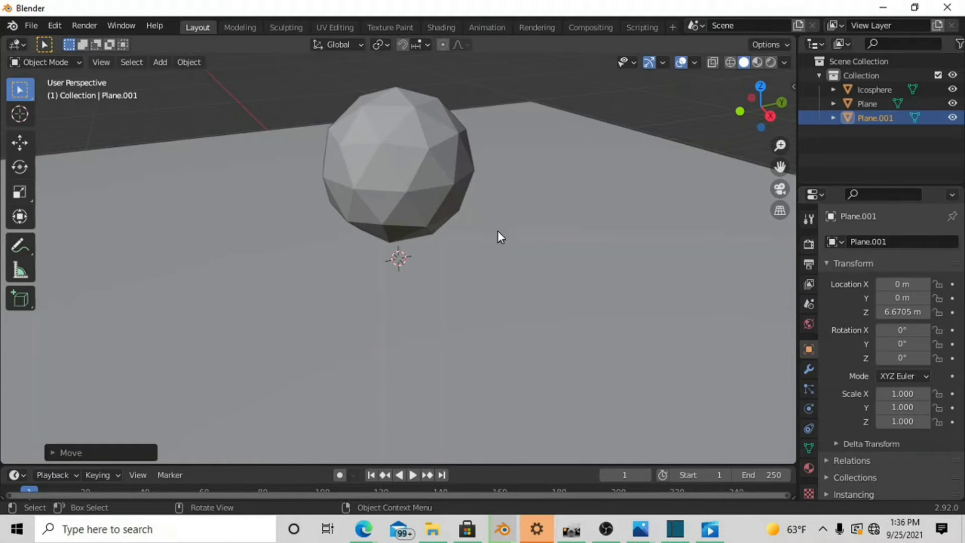
{"action": "scroll", "coordinate": [497, 231], "scroll_direction": "down", "scroll_amount": 2}
Set the render engine to Cycles and preview the scene in Rendered viewport shading.
{"action": "left_click", "coordinate": [808, 262]}
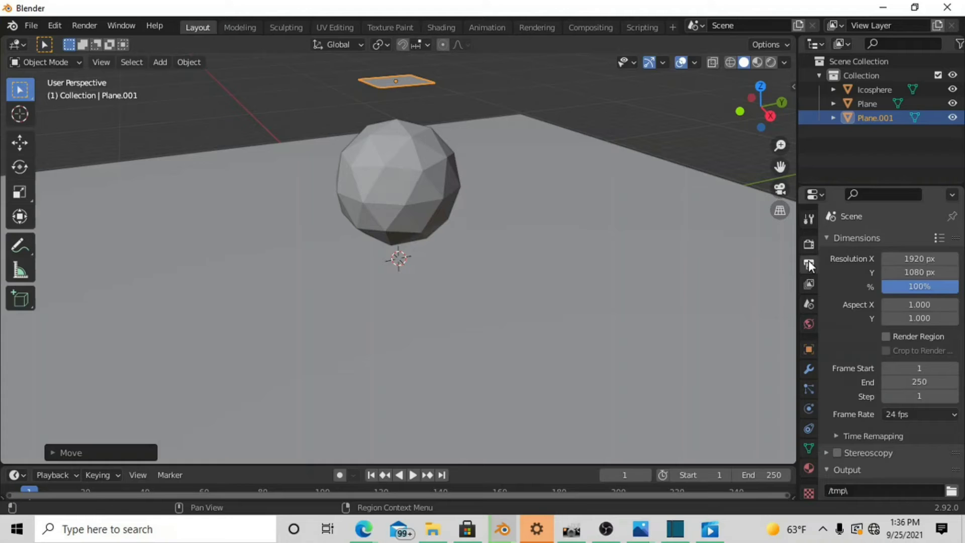
{"action": "left_click", "coordinate": [804, 243]}
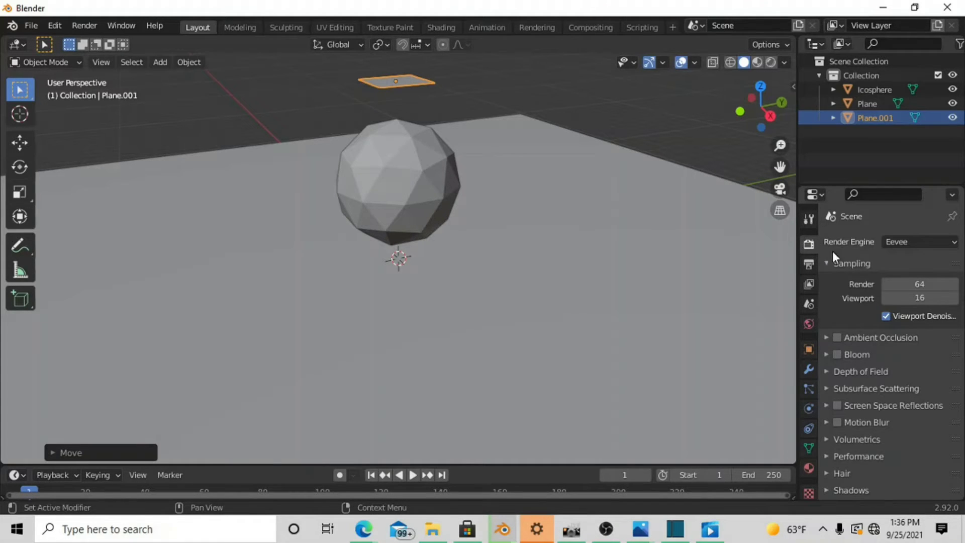
{"action": "left_click", "coordinate": [896, 245]}
{"action": "left_click", "coordinate": [902, 284]}
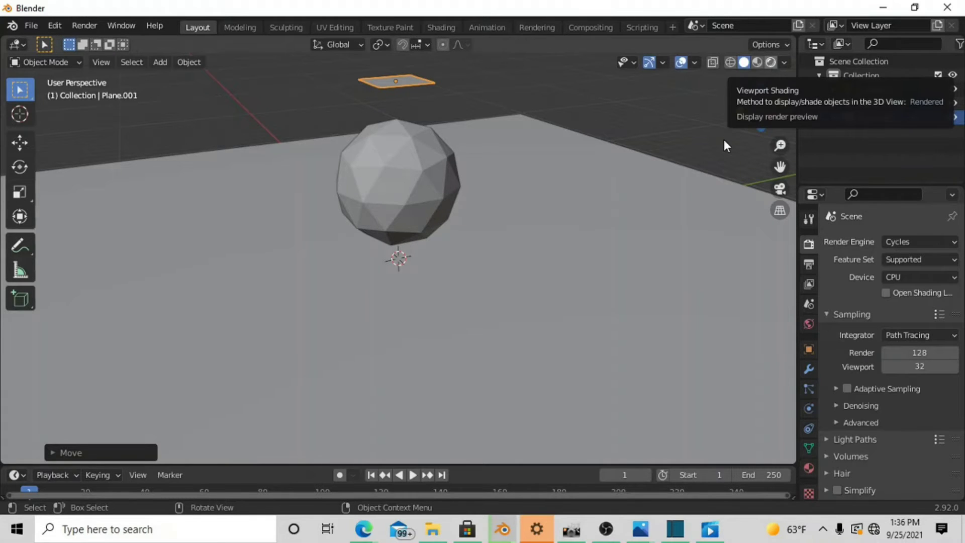
{"action": "left_click", "coordinate": [770, 62]}
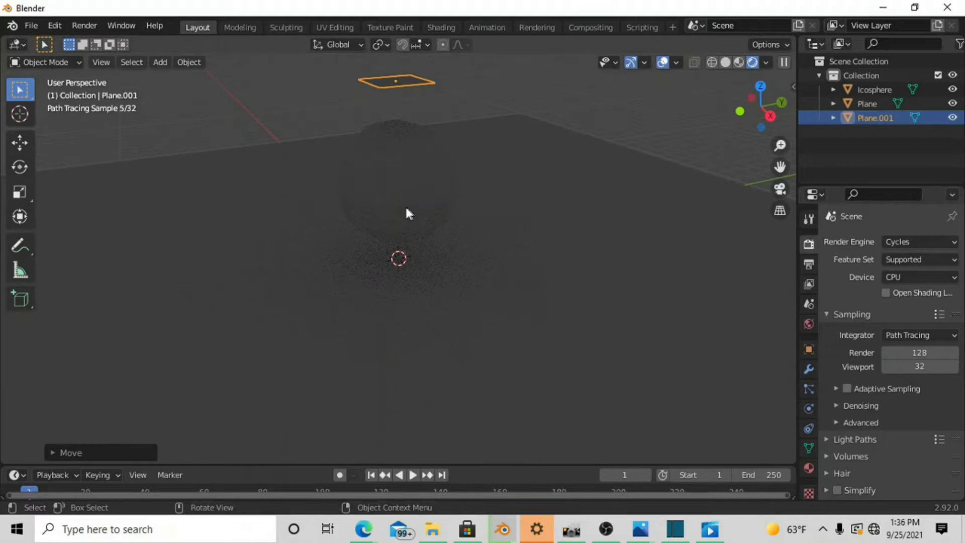
{"action": "mouse_move", "coordinate": [358, 210]}
{"action": "middle_mouse_down"}
{"action": "mouse_move", "coordinate": [405, 244]}
{"action": "mouse_move", "coordinate": [474, 213]}
{"action": "mouse_move", "coordinate": [427, 237]}
{"action": "mouse_move", "coordinate": [331, 218]}
{"action": "mouse_move", "coordinate": [354, 209]}
{"action": "middle_mouse_up"}
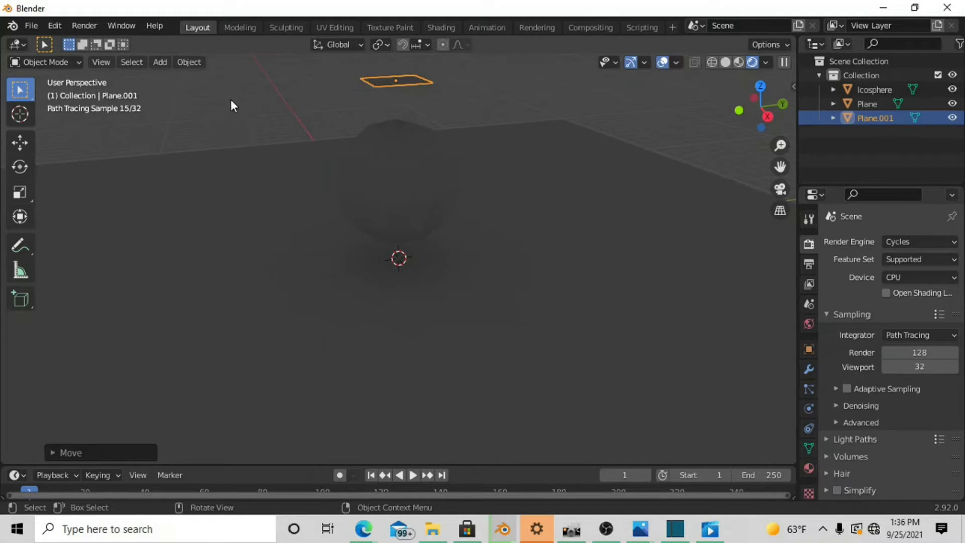
Split the 3D viewport vertically into two side-by-side areas.
{"action": "left_click", "coordinate": [95, 61]}
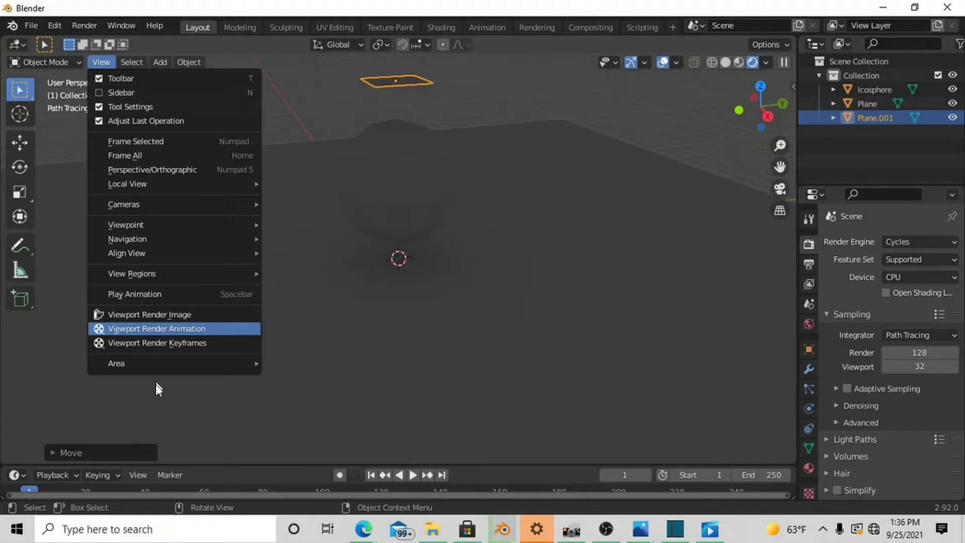
{"action": "mouse_move", "coordinate": [134, 365]}
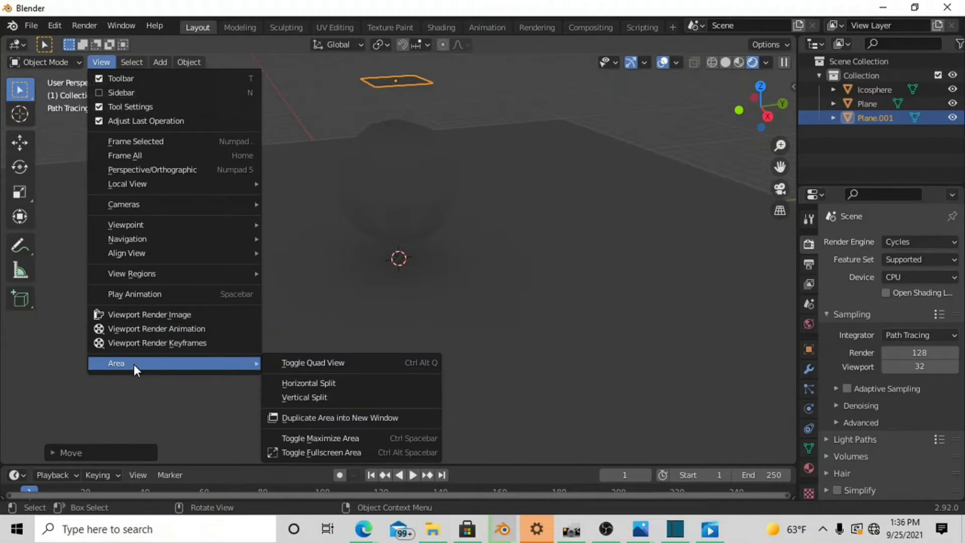
{"action": "left_click", "coordinate": [324, 394]}
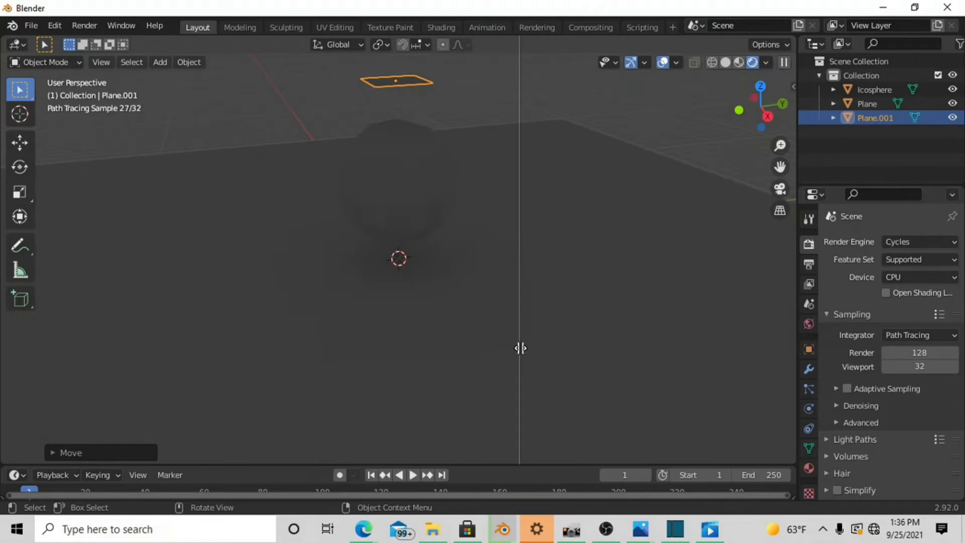
{"action": "left_click", "coordinate": [512, 340]}
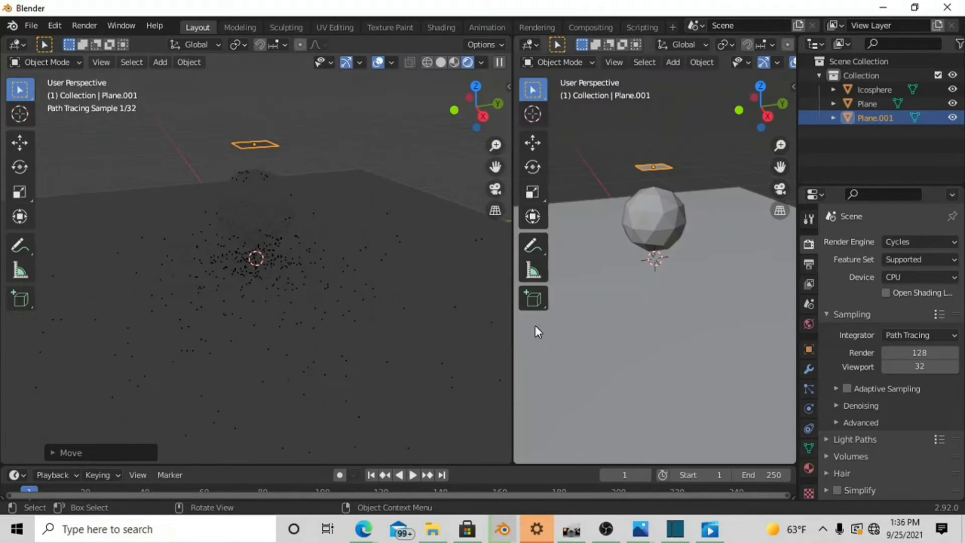
Turn the right area into a Shader Editor and show Plane.001's material properties.
{"action": "left_click", "coordinate": [529, 44]}
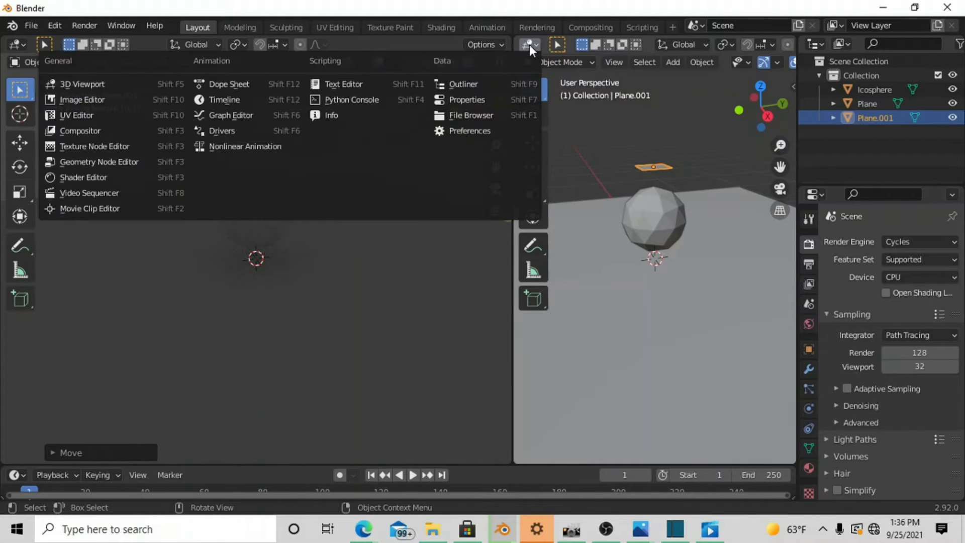
{"action": "left_click", "coordinate": [98, 180]}
{"action": "left_click_drag", "start_coordinate": [642, 179], "coordinate": [789, 197]}
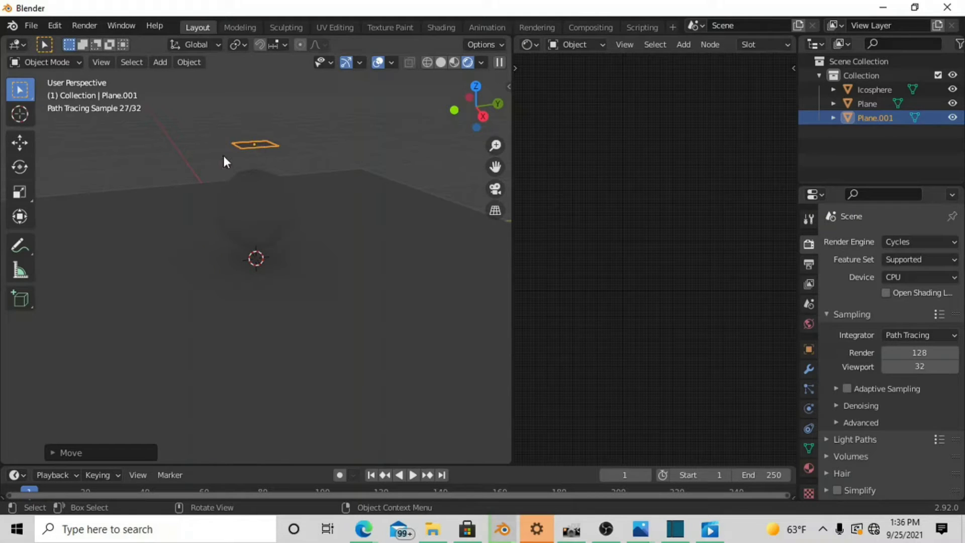
{"action": "left_click", "coordinate": [809, 469]}
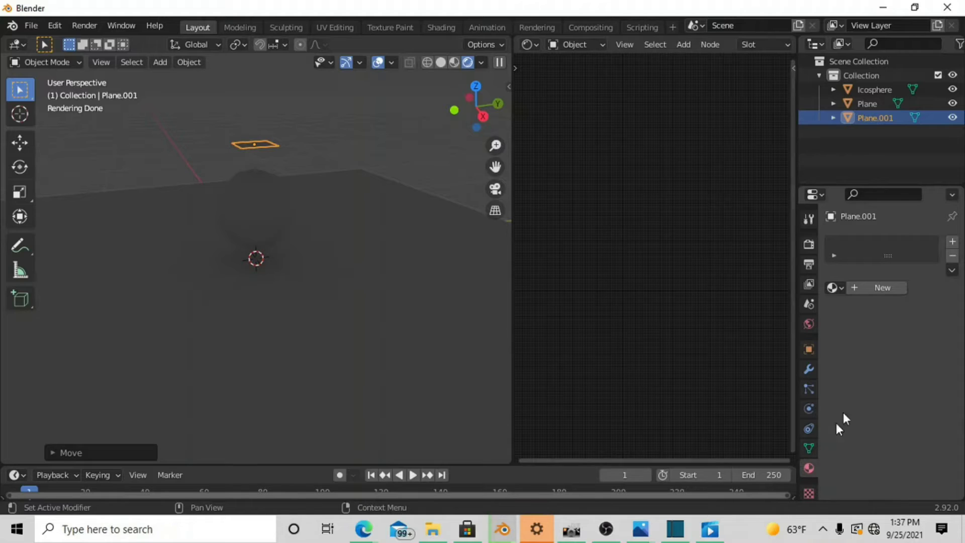
Create a new material for Plane.001 and delete its Principled BSDF node.
{"action": "left_click", "coordinate": [876, 289]}
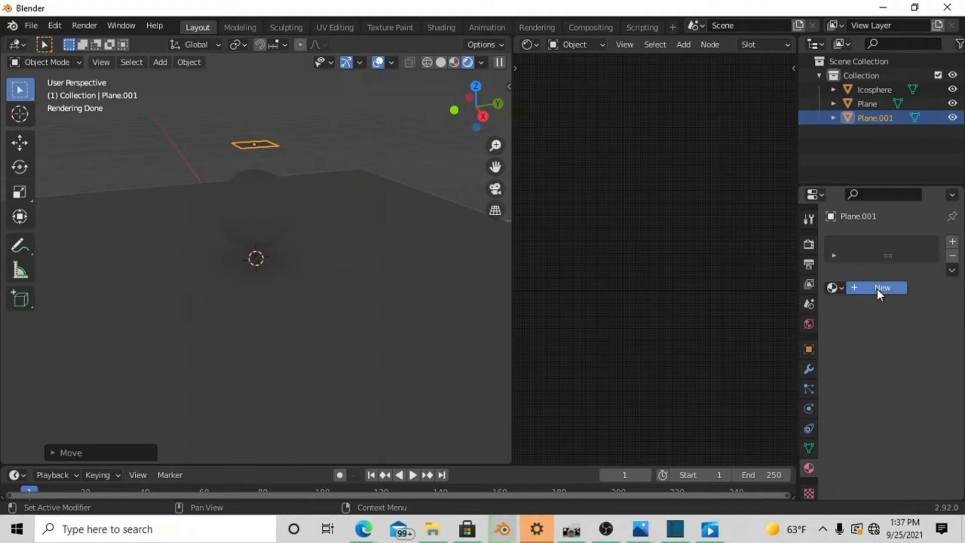
{"action": "scroll", "coordinate": [653, 266], "scroll_direction": "up", "scroll_amount": 4}
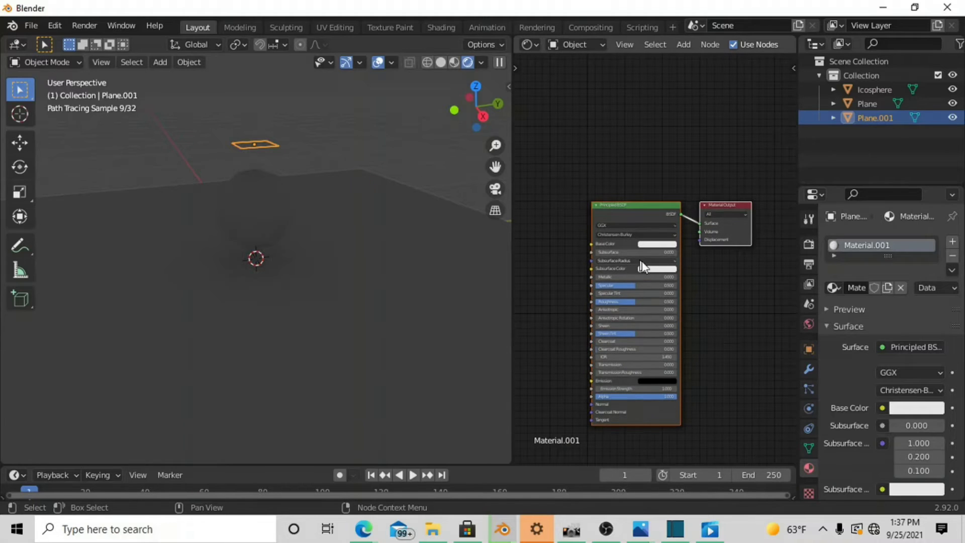
{"action": "left_click", "coordinate": [629, 206]}
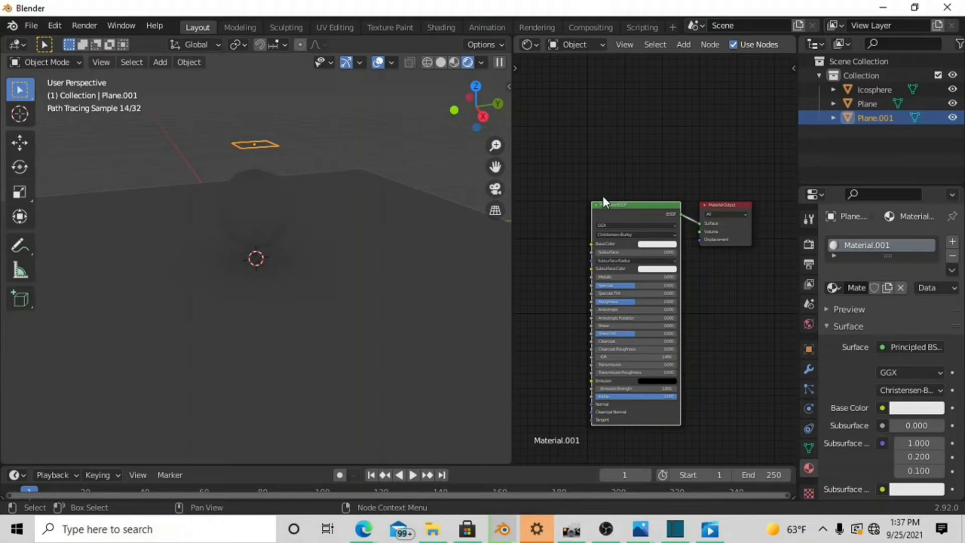
{"action": "key", "text": "x"}
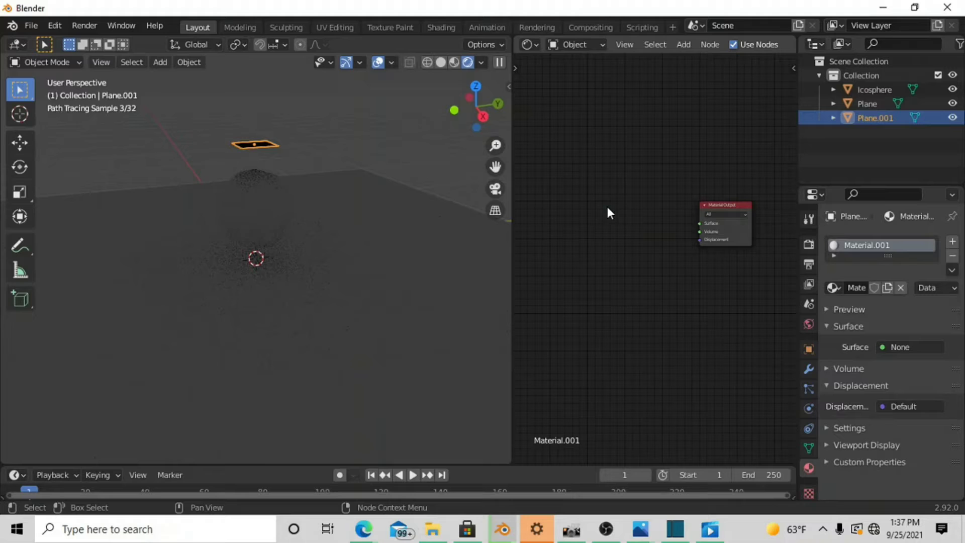
Add a white Emission shader at strength 1.000 and place it beside the Material Output.
{"action": "key", "text": "shift+a"}
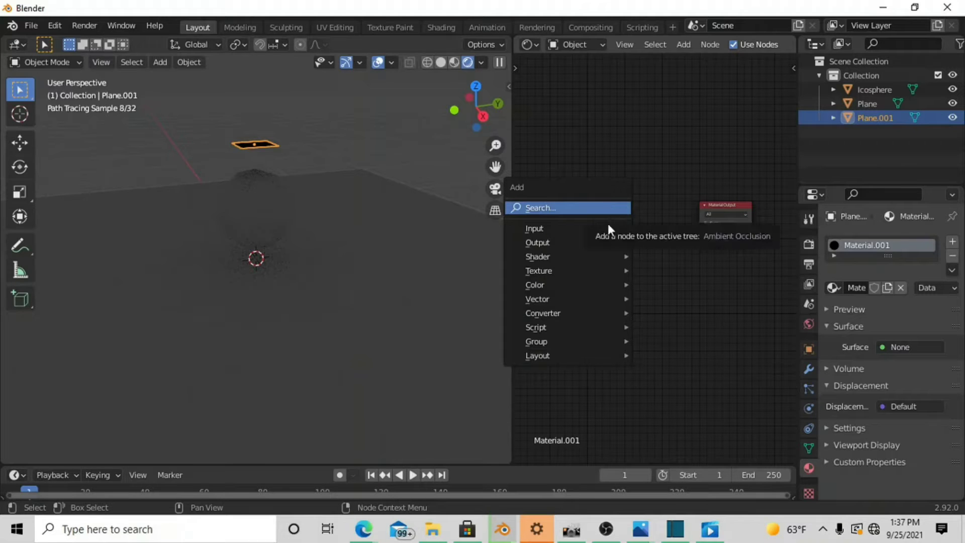
{"action": "mouse_move", "coordinate": [598, 247]}
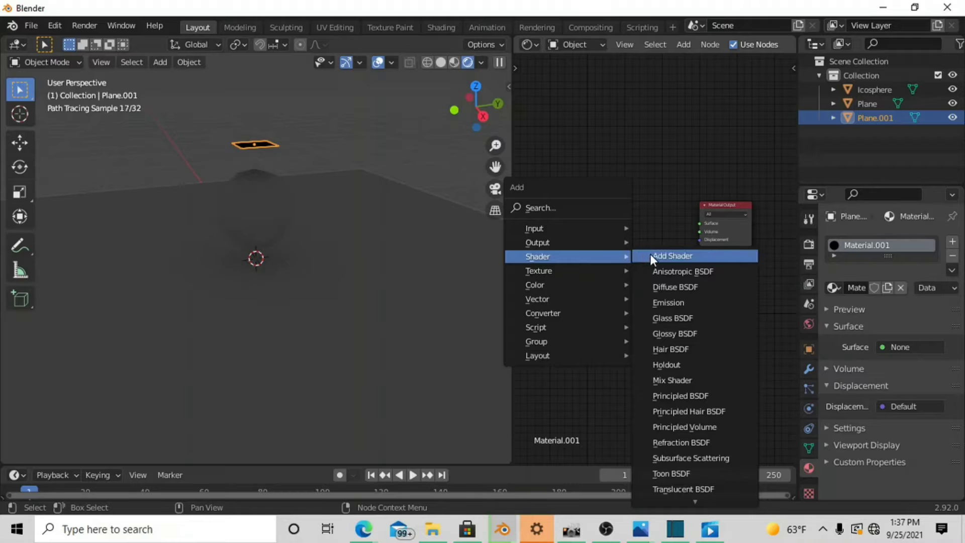
{"action": "left_click", "coordinate": [662, 303]}
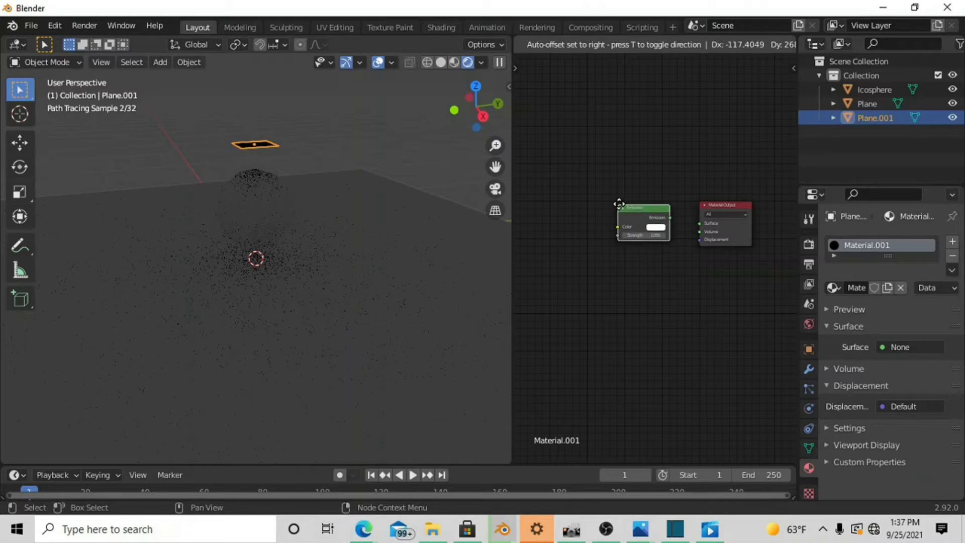
{"action": "left_click", "coordinate": [620, 202]}
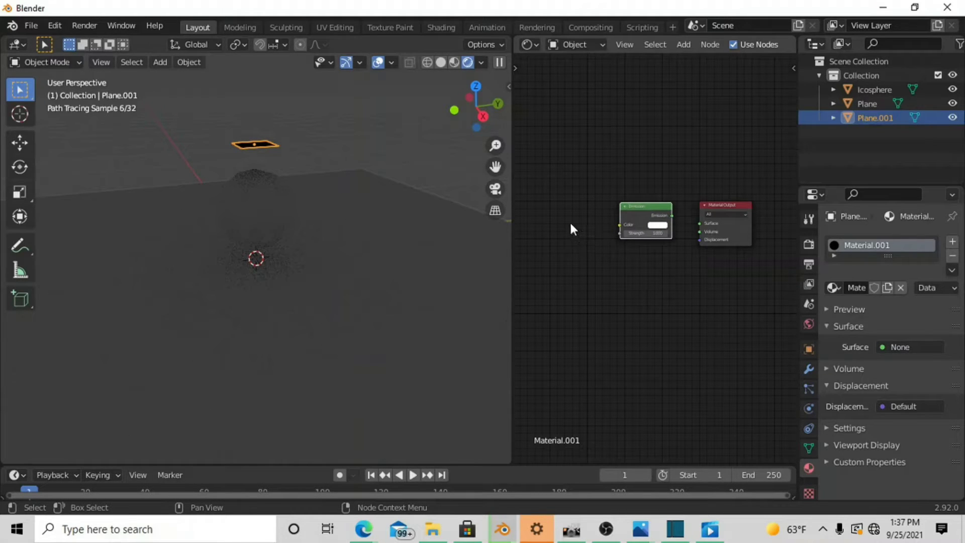
{"action": "key", "text": "shift+s"}
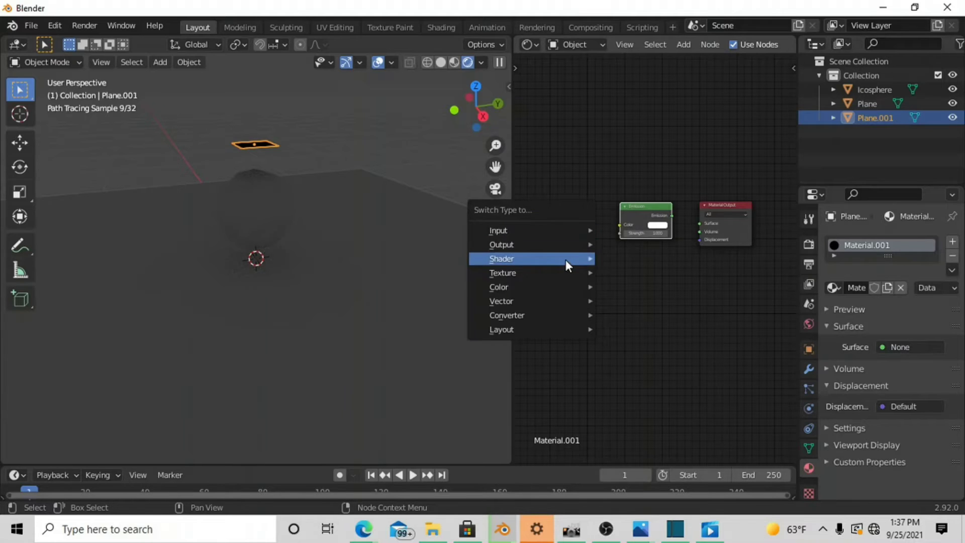
{"action": "mouse_move", "coordinate": [564, 259]}
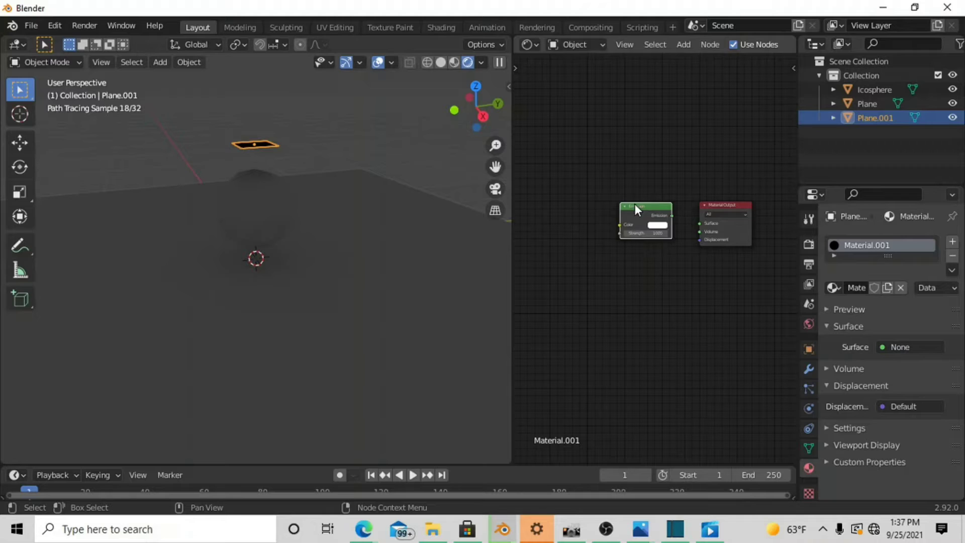
{"action": "left_click_drag", "start_coordinate": [634, 204], "coordinate": [702, 225]}
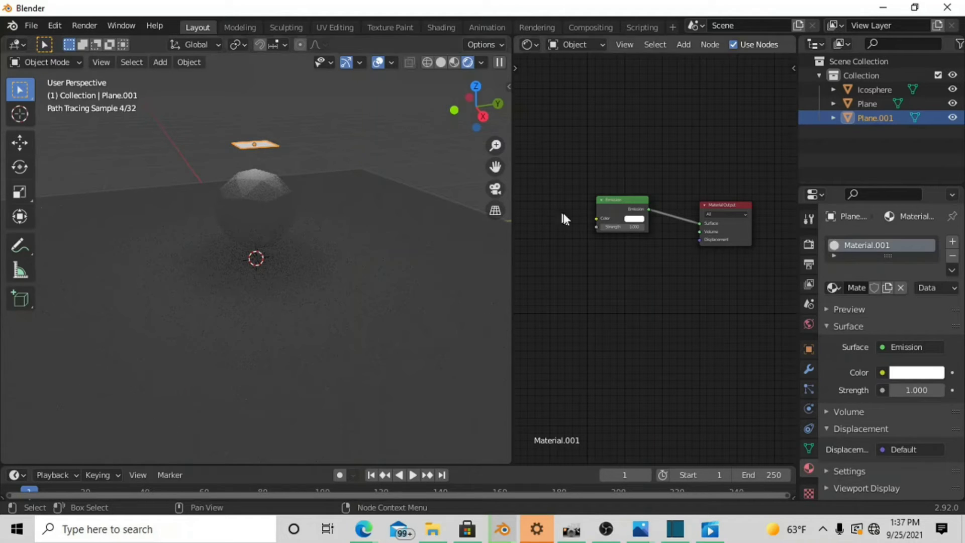
Delete the Icosphere and add a fresh Ico Sphere.
{"action": "left_click", "coordinate": [258, 217]}
{"action": "key", "text": "Delete"}
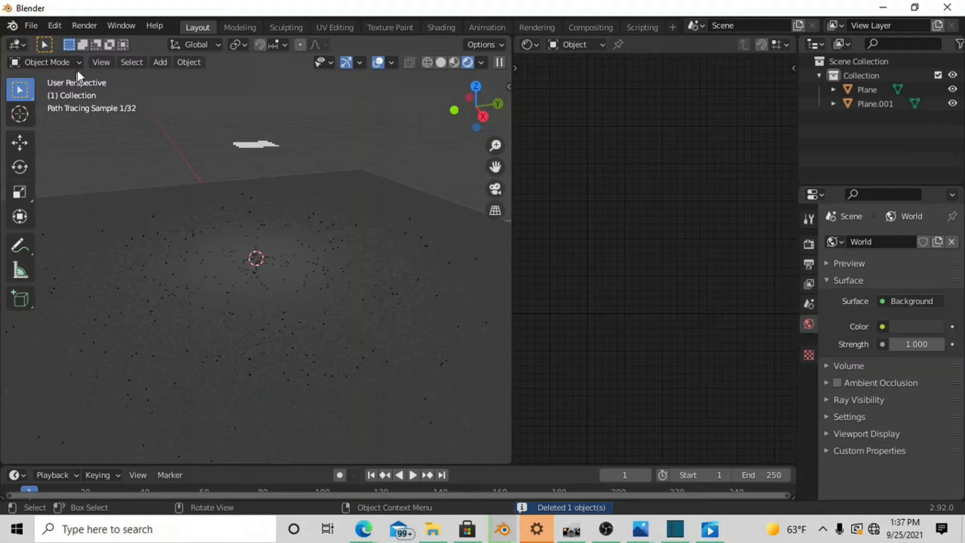
{"action": "left_click", "coordinate": [160, 62]}
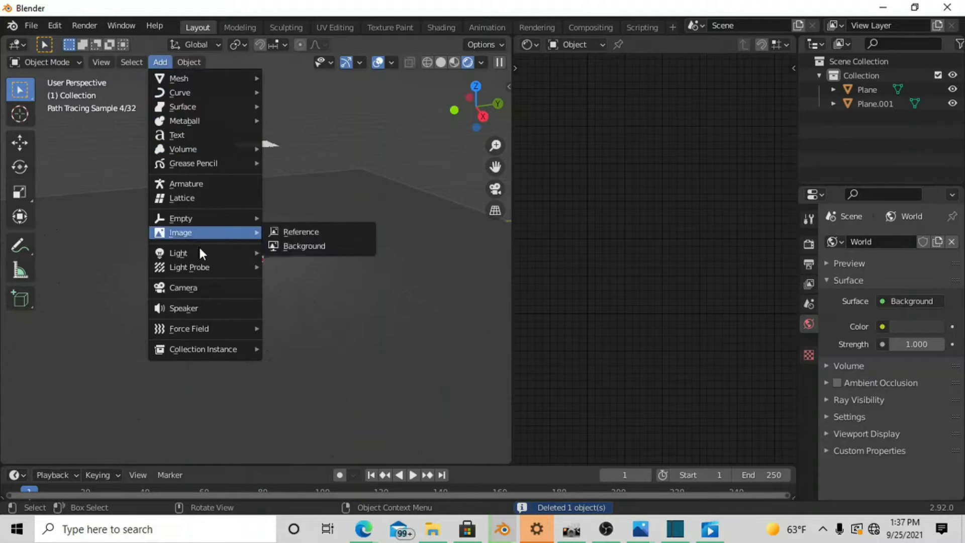
{"action": "mouse_move", "coordinate": [186, 82]}
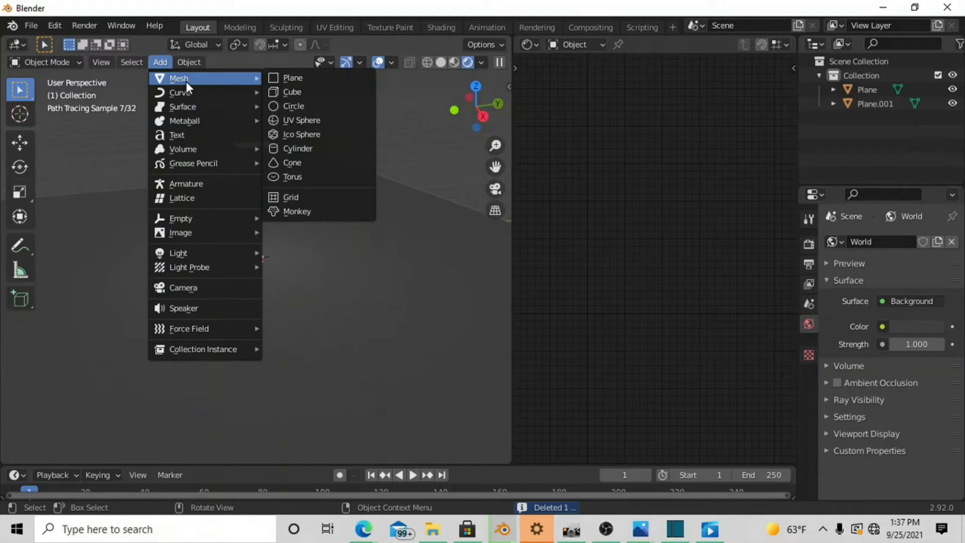
{"action": "left_click", "coordinate": [306, 138]}
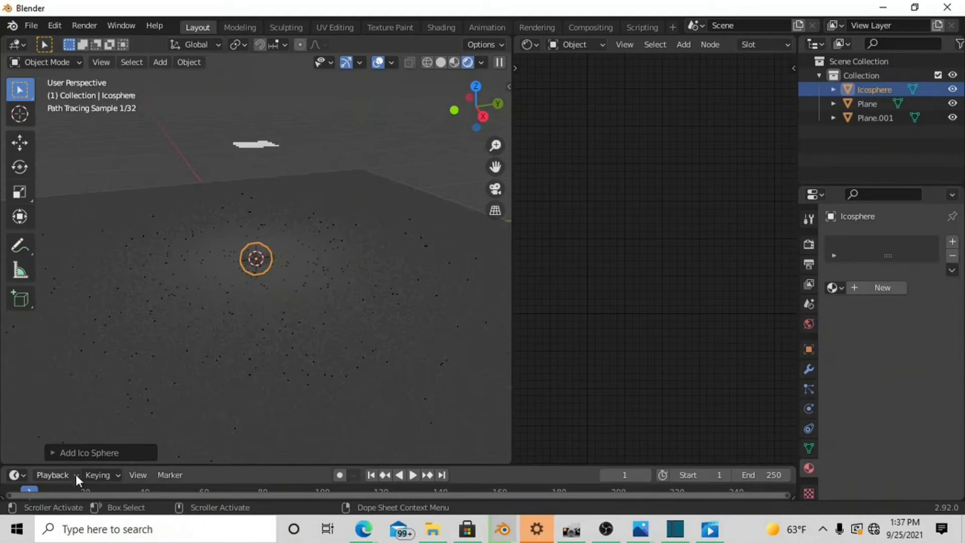
Raise the new icosphere along Z, scale it to 2.768, then delete it.
{"action": "key", "text": "g"}
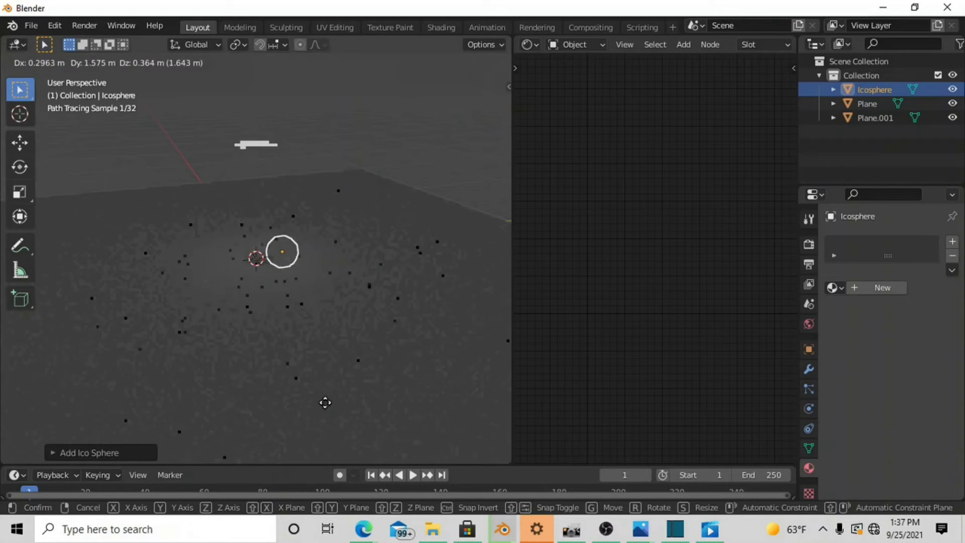
{"action": "key", "text": "z"}
{"action": "left_click", "coordinate": [288, 355]}
{"action": "key", "text": "s"}
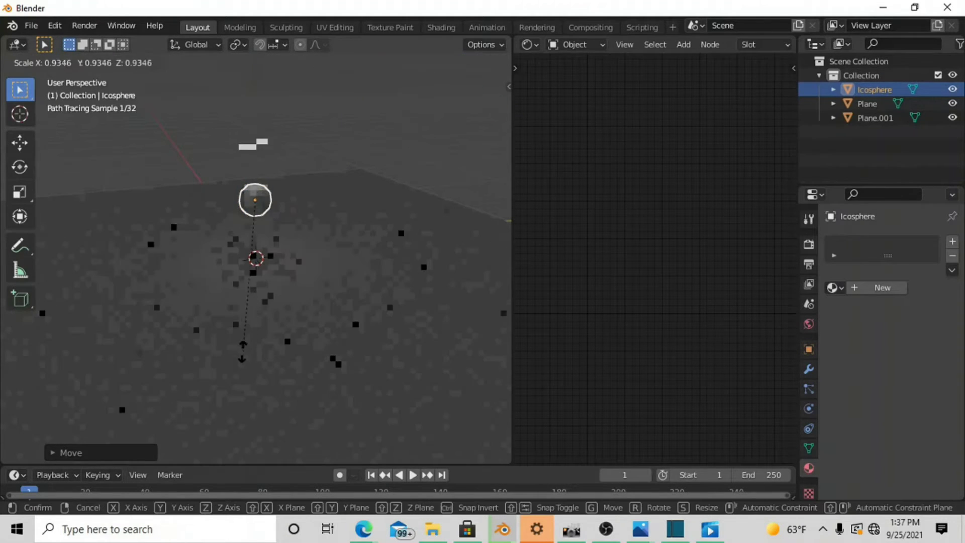
{"action": "left_click", "coordinate": [165, 478]}
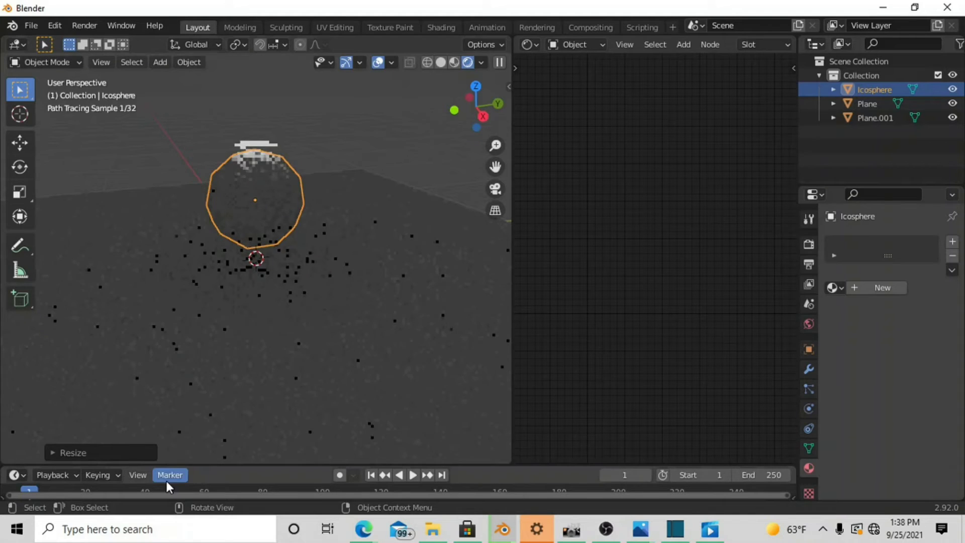
{"action": "left_click", "coordinate": [107, 454]}
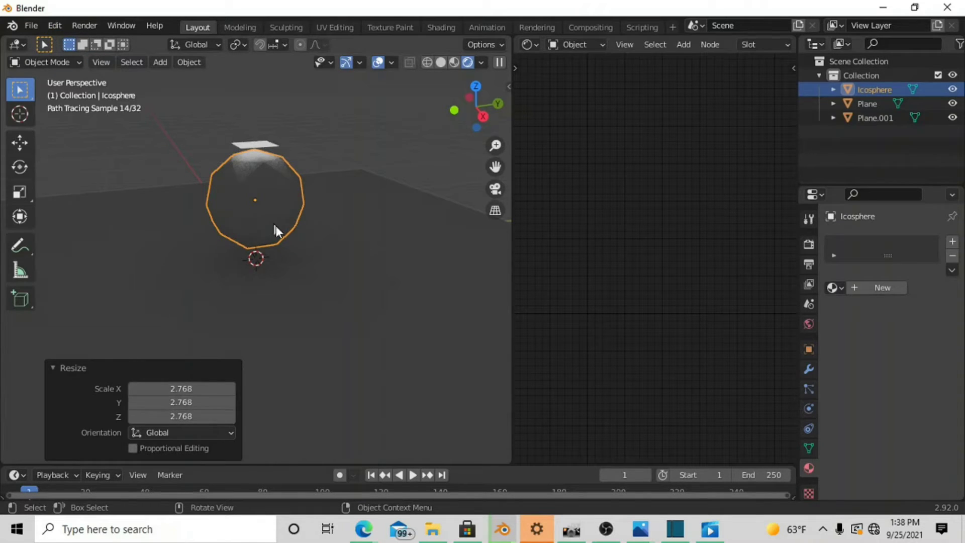
{"action": "key", "text": "Delete"}
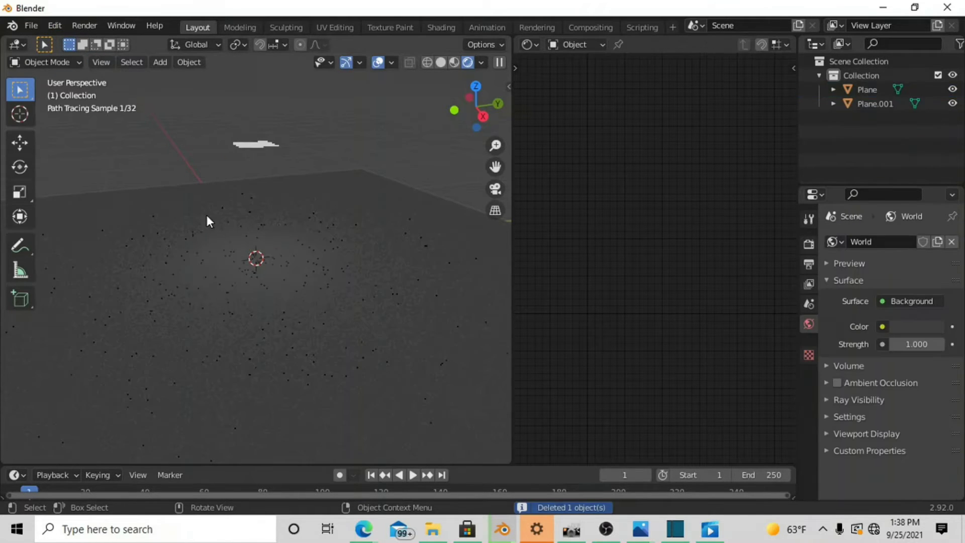
Add an Ico Sphere with 3 subdivisions.
{"action": "left_click", "coordinate": [156, 63]}
{"action": "mouse_move", "coordinate": [177, 80]}
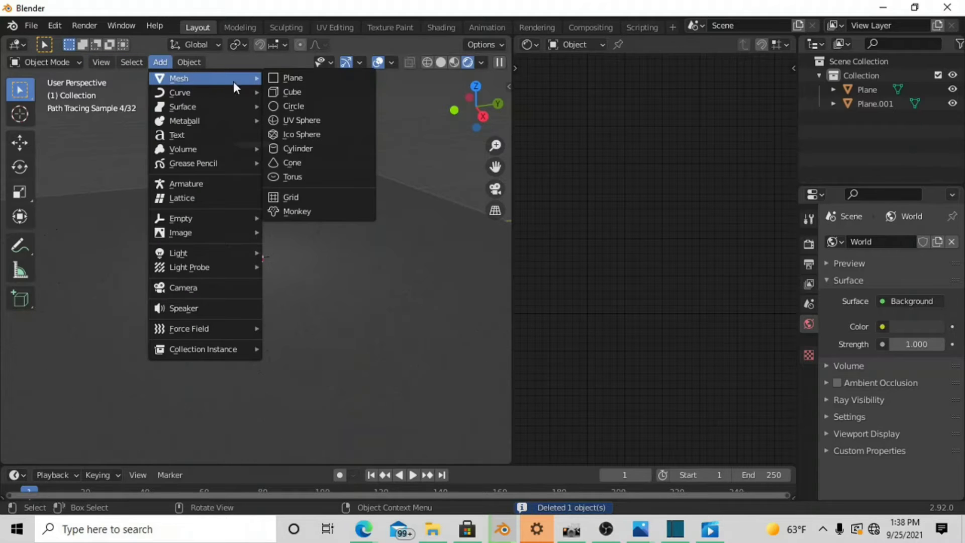
{"action": "left_click", "coordinate": [301, 135]}
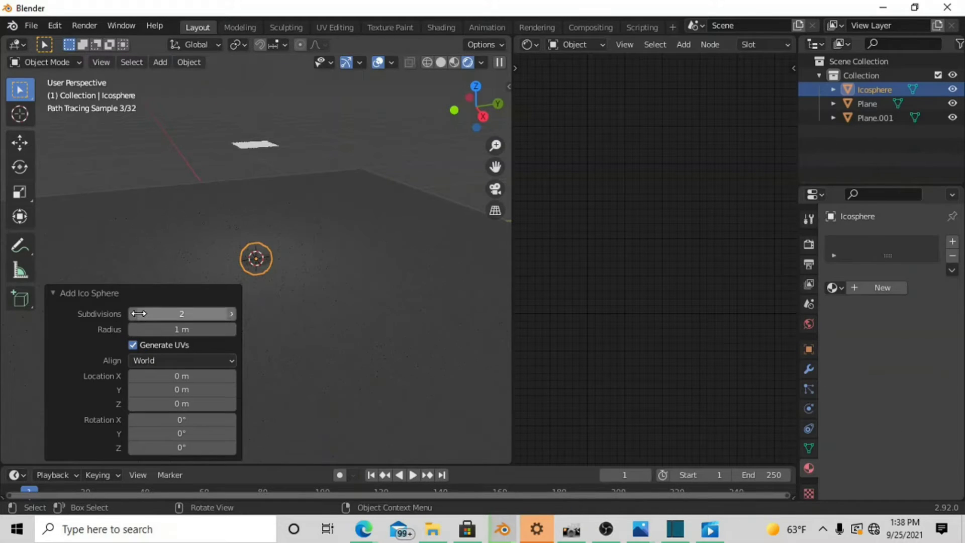
{"action": "left_click", "coordinate": [233, 315]}
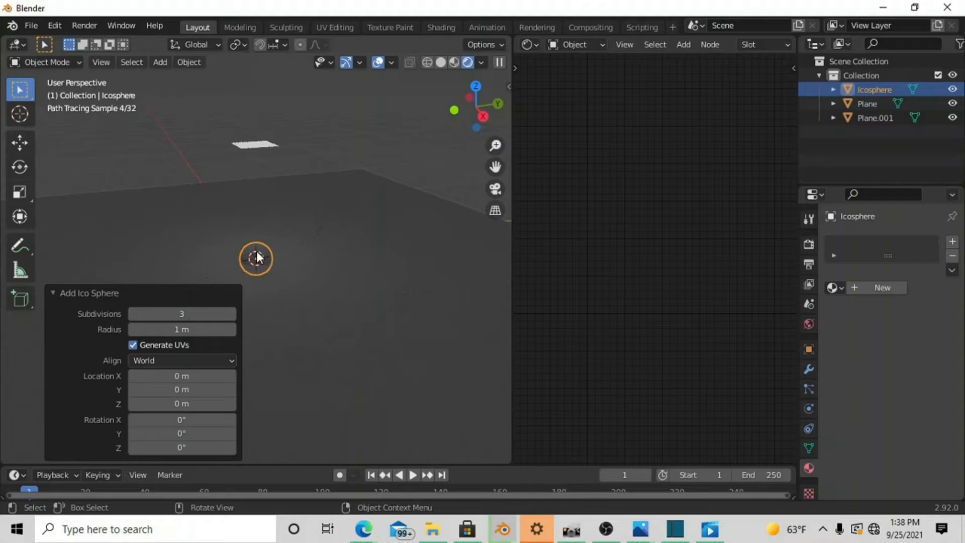
Raise the icosphere to 3.9456 m, scale it to 1.822, and show World properties.
{"action": "key", "text": "g"}
{"action": "key", "text": "z"}
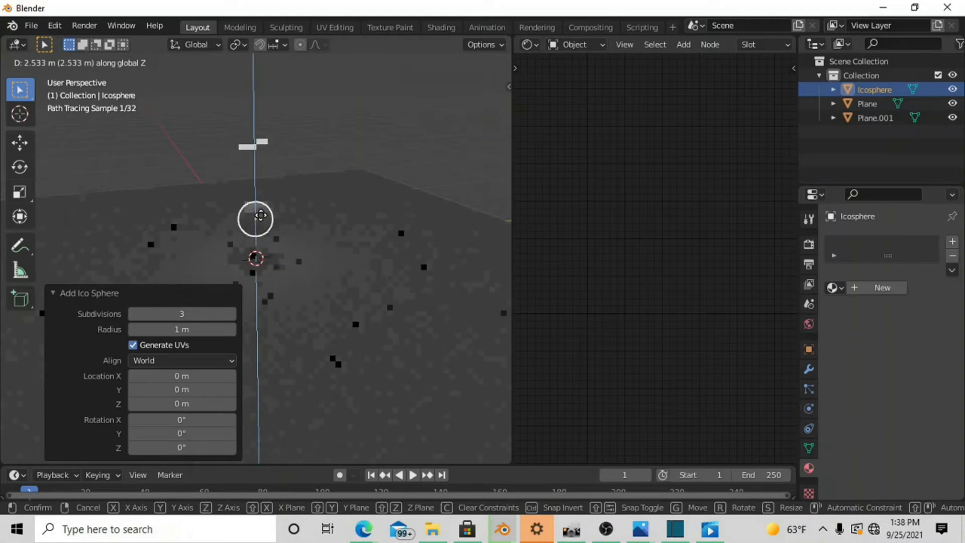
{"action": "left_click", "coordinate": [265, 196]}
{"action": "key", "text": "s"}
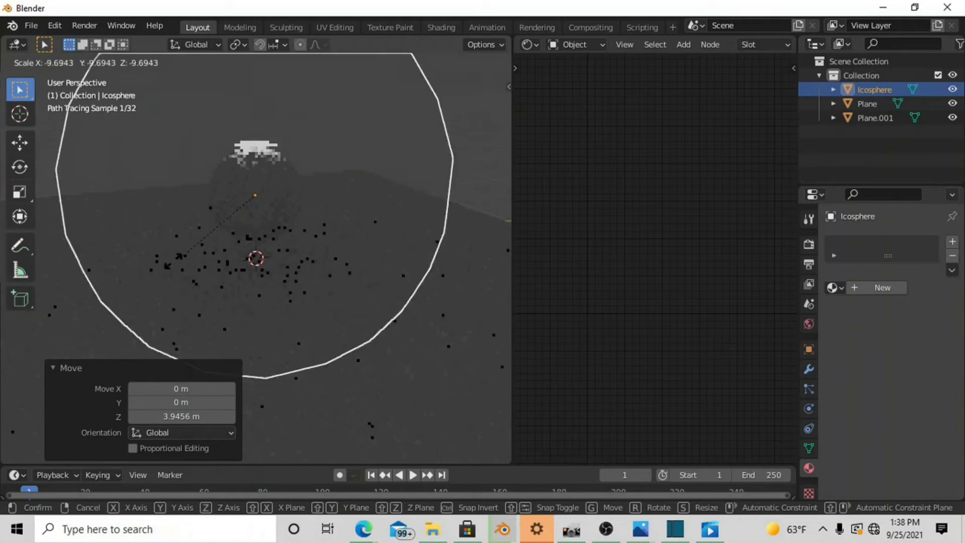
{"action": "left_click", "coordinate": [258, 213]}
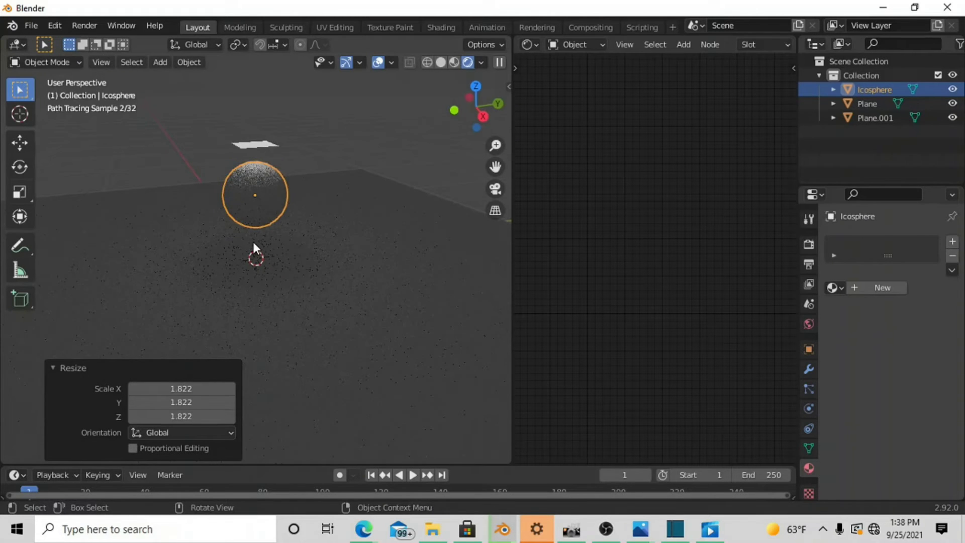
{"action": "scroll", "coordinate": [276, 282], "scroll_direction": "up", "scroll_amount": 4}
{"action": "scroll", "coordinate": [283, 290], "scroll_direction": "down", "scroll_amount": 2}
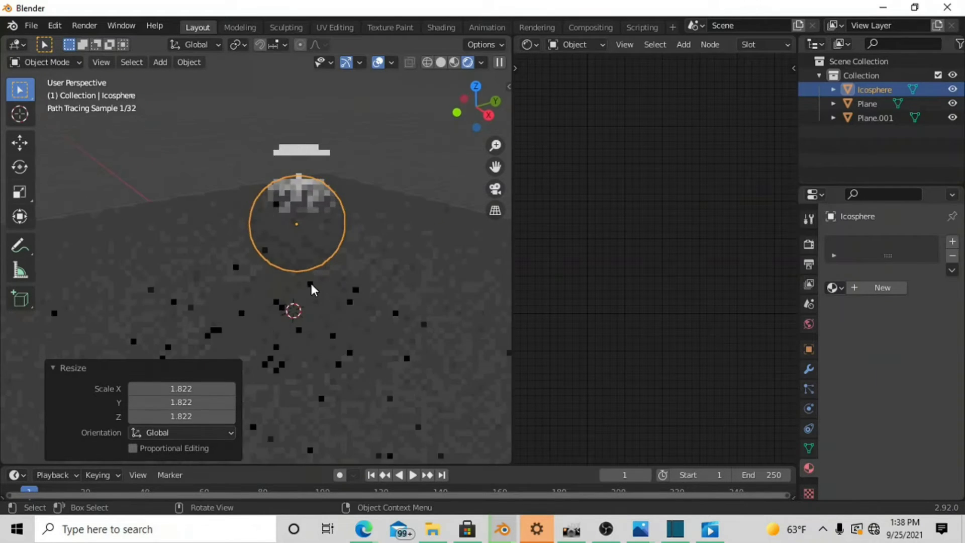
{"action": "left_click", "coordinate": [807, 325]}
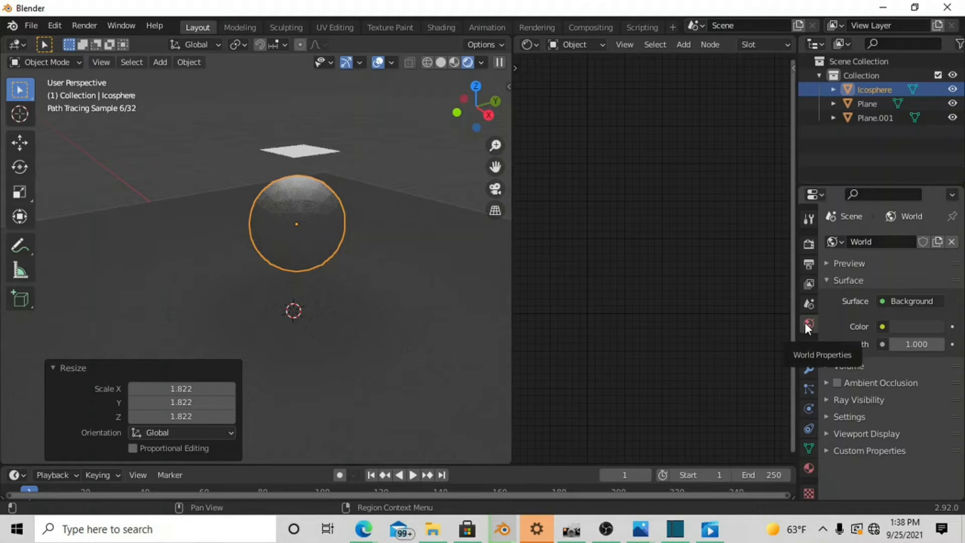
Set the world background colour to black and scale the floor plane to 1.219.
{"action": "left_click", "coordinate": [903, 326]}
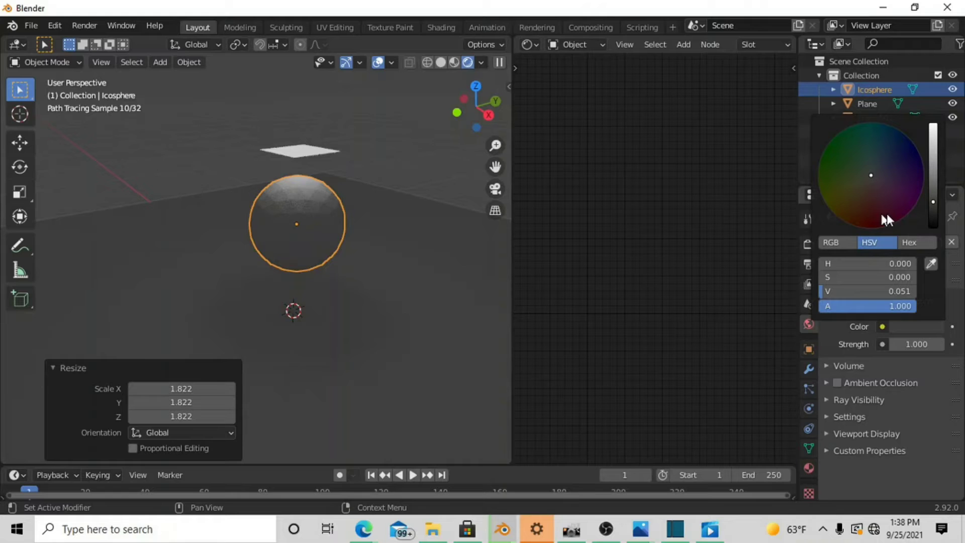
{"action": "left_click_drag", "start_coordinate": [933, 201], "coordinate": [932, 227]}
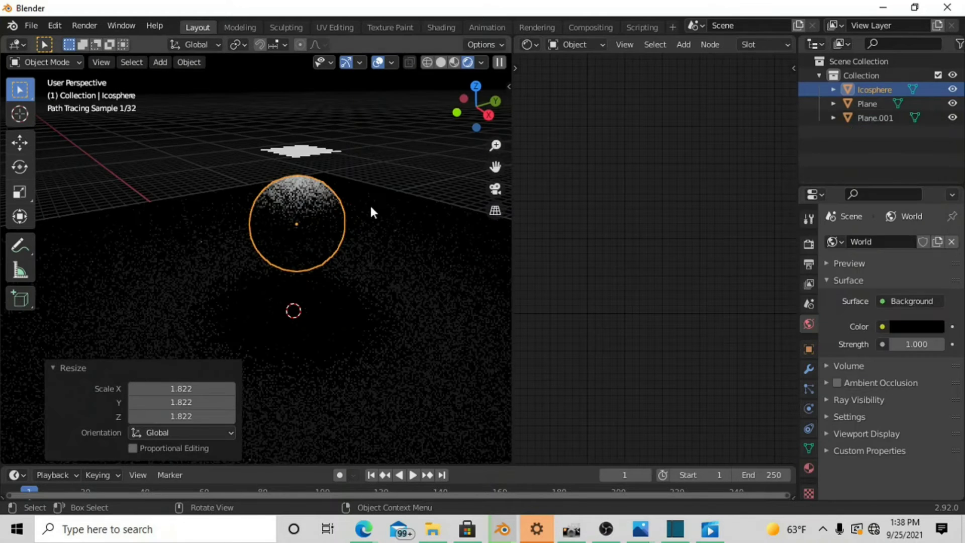
{"action": "left_click", "coordinate": [395, 227]}
{"action": "key", "text": "s"}
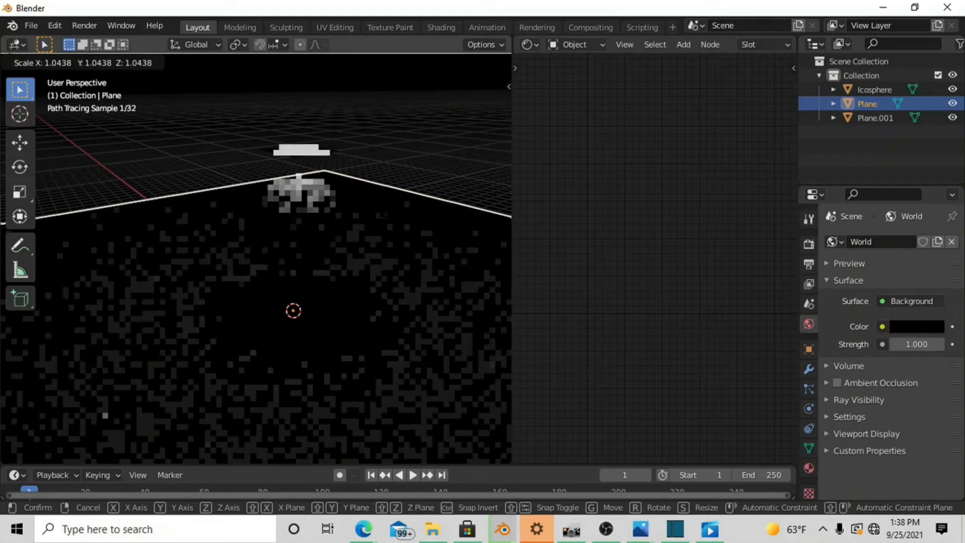
{"action": "left_click", "coordinate": [357, 194]}
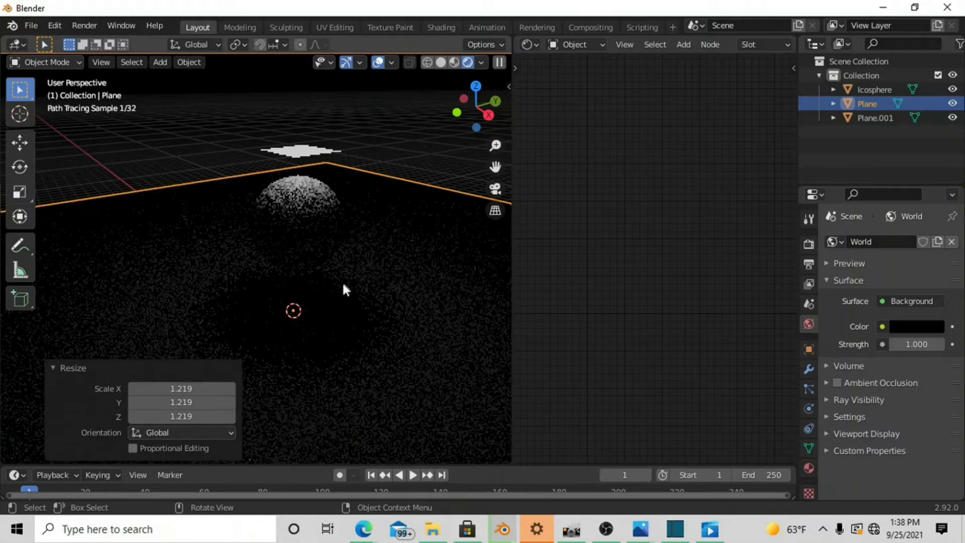
Raise the emissive Plane.001 higher along Z above the icosphere.
{"action": "left_click", "coordinate": [299, 152]}
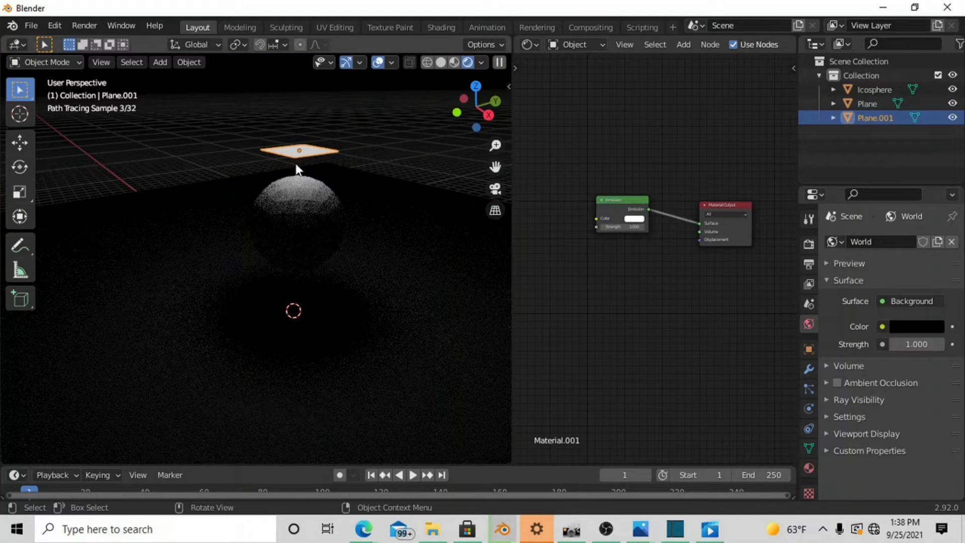
{"action": "key", "text": "g"}
{"action": "key", "text": "z"}
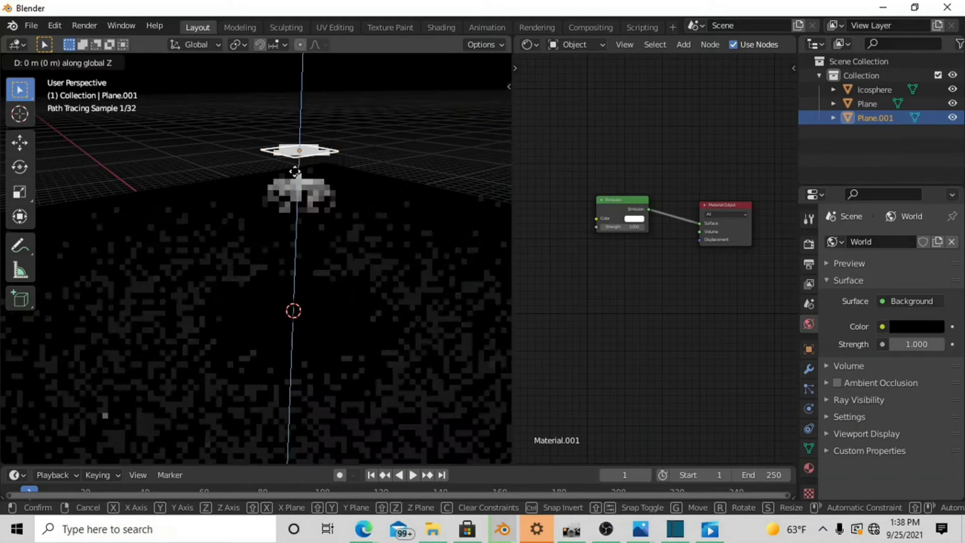
{"action": "left_click", "coordinate": [294, 153]}
{"action": "left_click", "coordinate": [295, 236]}
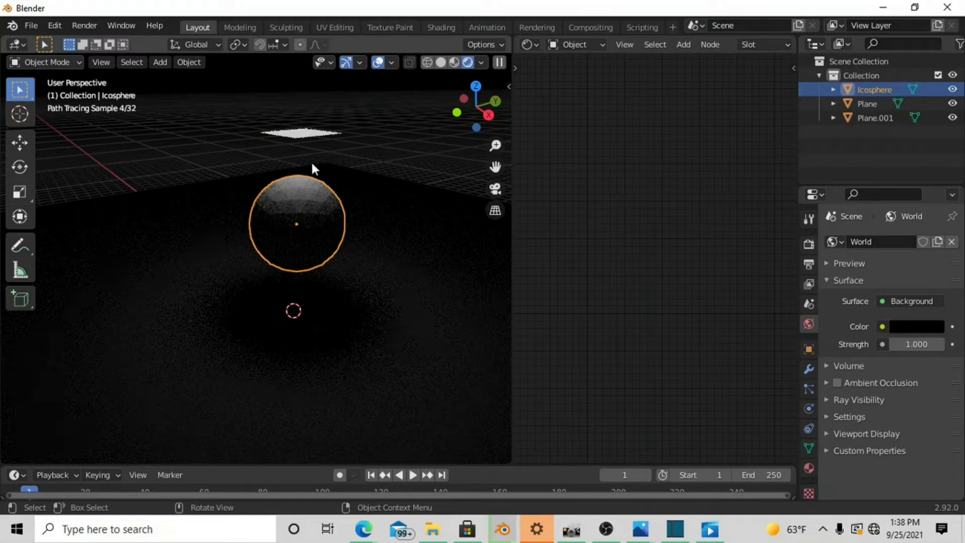
Switch to Solid shading, zoom in on the icosphere, and put it in Edit Mode.
{"action": "left_click", "coordinate": [438, 62]}
{"action": "scroll", "coordinate": [261, 245], "scroll_direction": "up", "scroll_amount": 4}
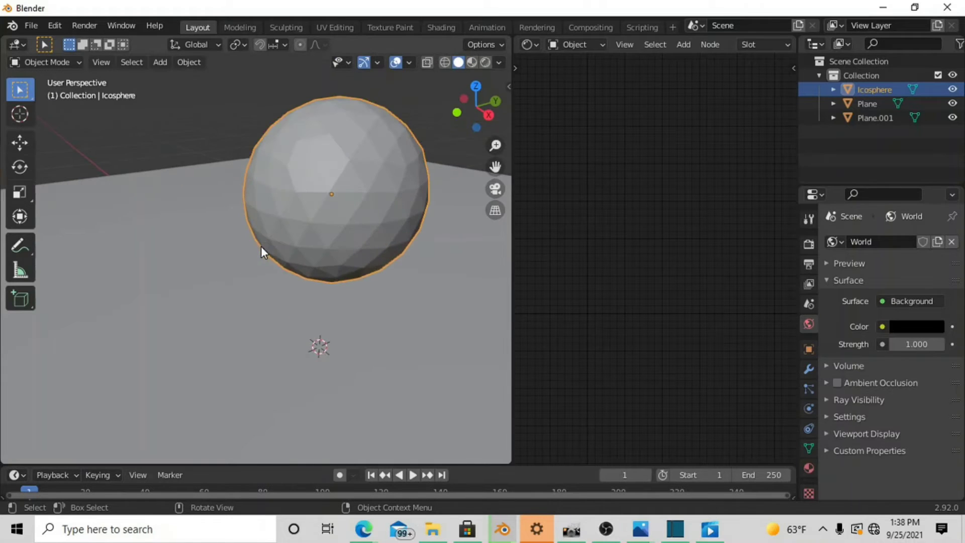
{"action": "middle_click_drag", "start_coordinate": [318, 237], "coordinate": [299, 247]}
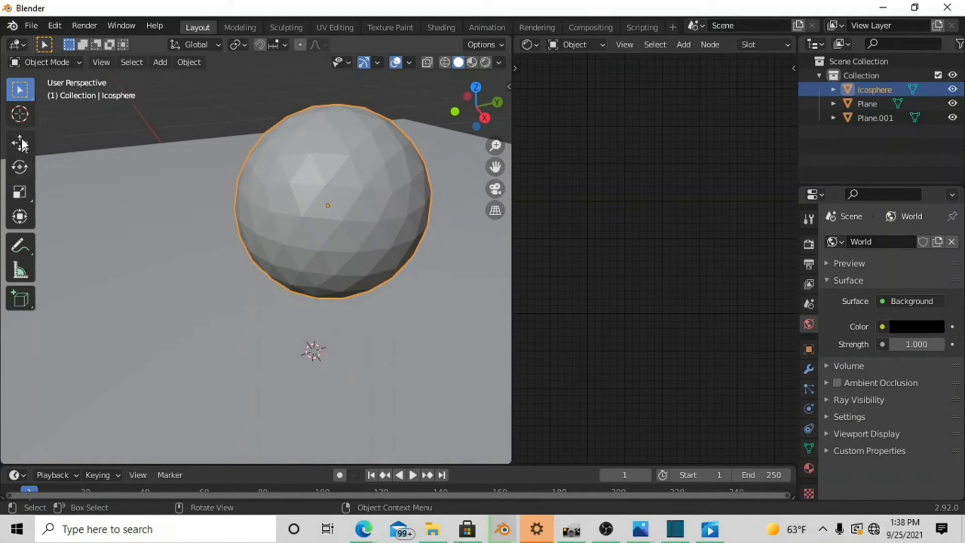
{"action": "left_click", "coordinate": [152, 62]}
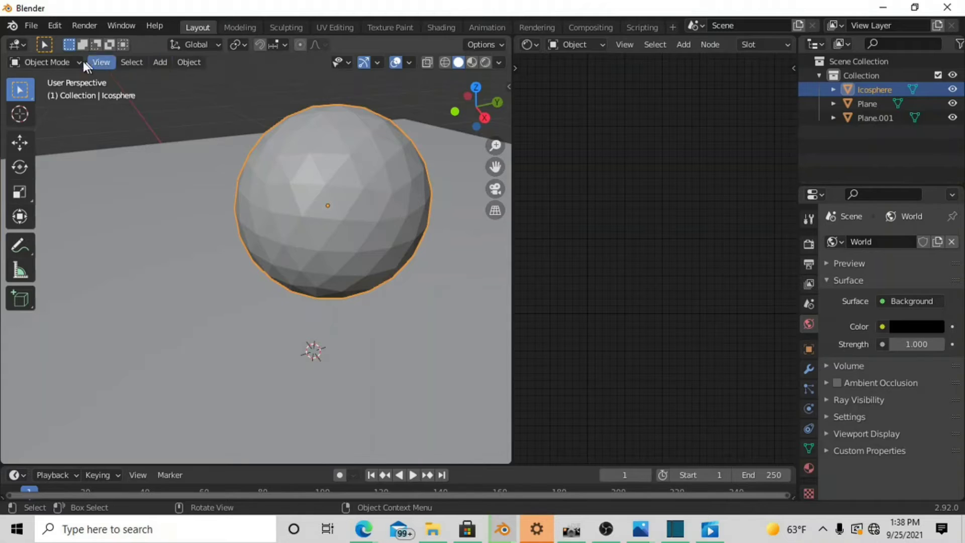
{"action": "left_click", "coordinate": [66, 59]}
{"action": "left_click", "coordinate": [61, 92]}
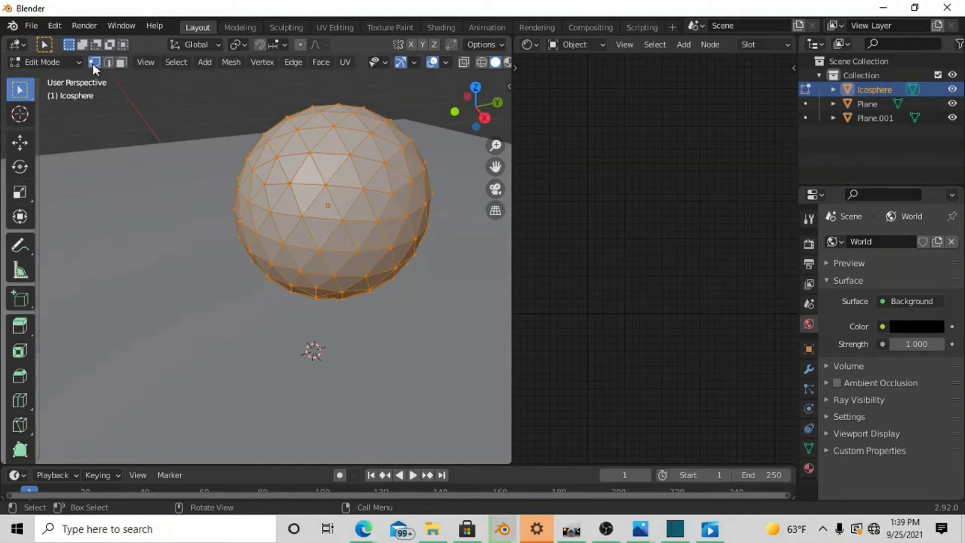
In Face select mode, bevel the icosphere's edges, settling on a 0.0105 m width.
{"action": "left_click", "coordinate": [121, 63]}
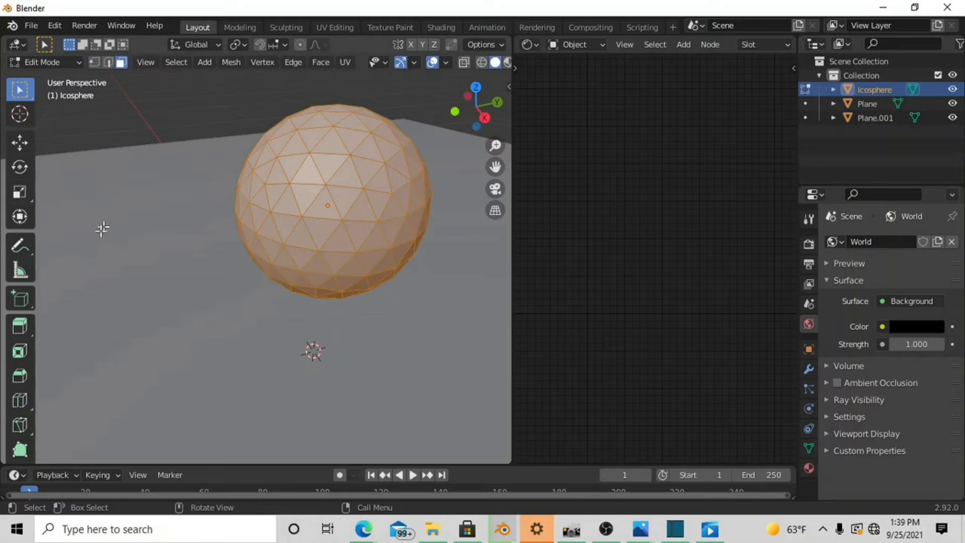
{"action": "left_click", "coordinate": [21, 376]}
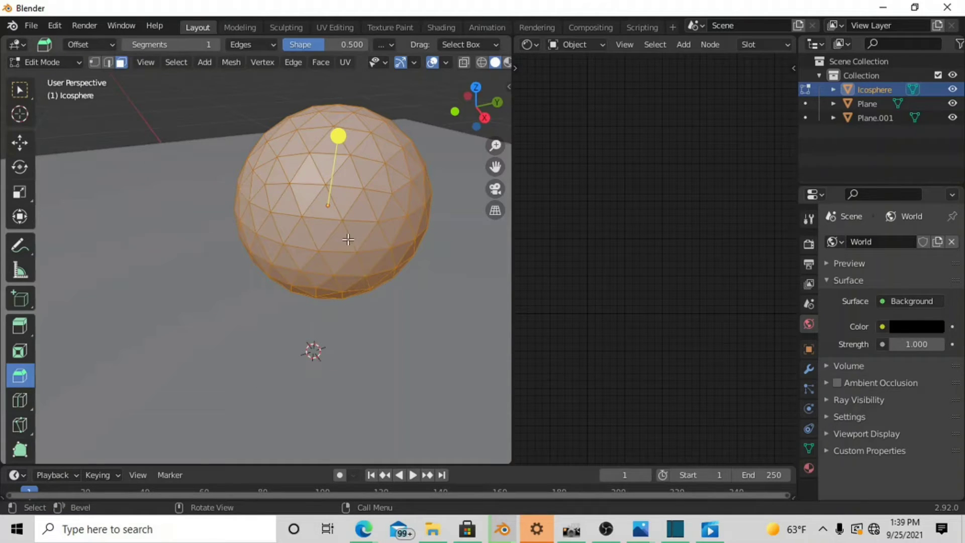
{"action": "mouse_move", "coordinate": [338, 136]}
{"action": "left_mouse_down"}
{"action": "mouse_move", "coordinate": [347, 122]}
{"action": "mouse_move", "coordinate": [349, 132]}
{"action": "left_mouse_up"}
{"action": "left_click_drag", "start_coordinate": [286, 185], "coordinate": [286, 187]}
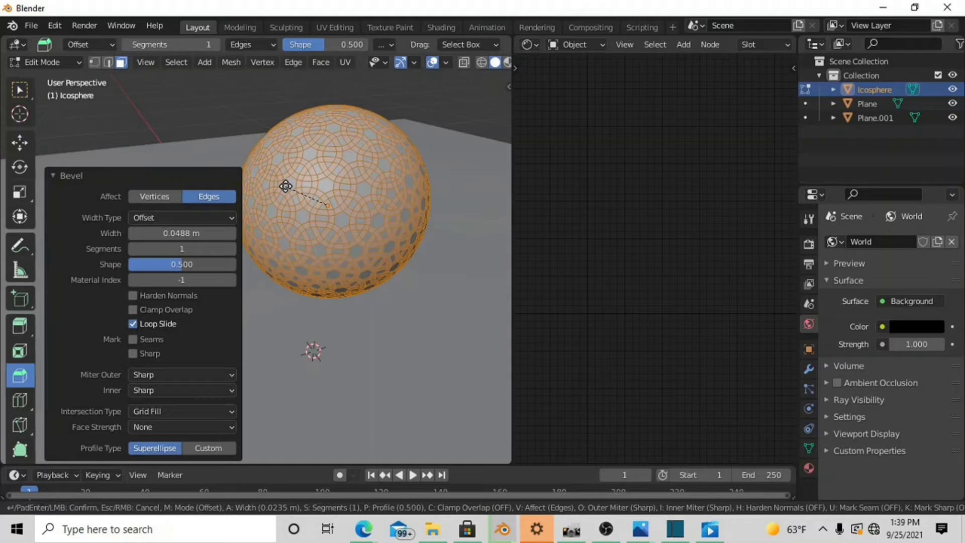
{"action": "left_click_drag", "start_coordinate": [286, 186], "coordinate": [286, 185]}
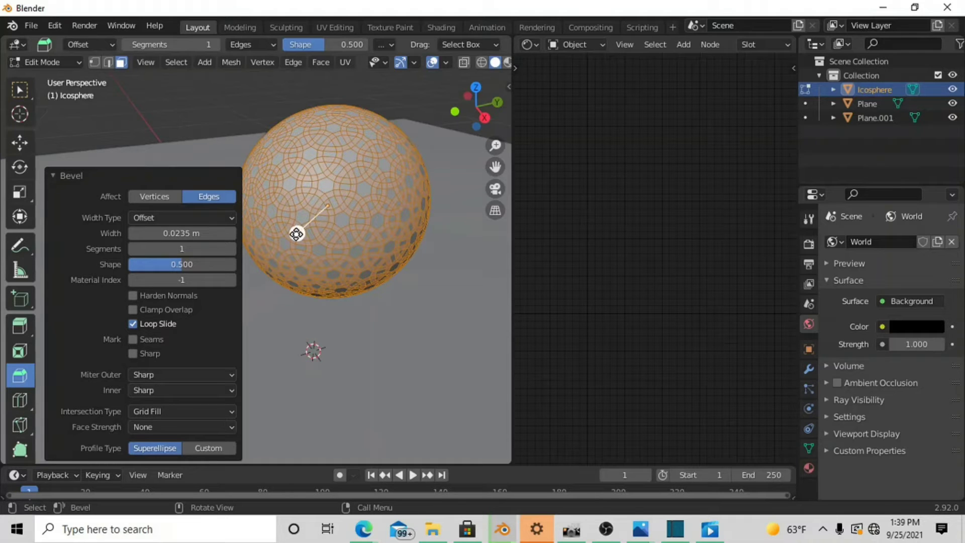
{"action": "left_click_drag", "start_coordinate": [296, 233], "coordinate": [294, 237]}
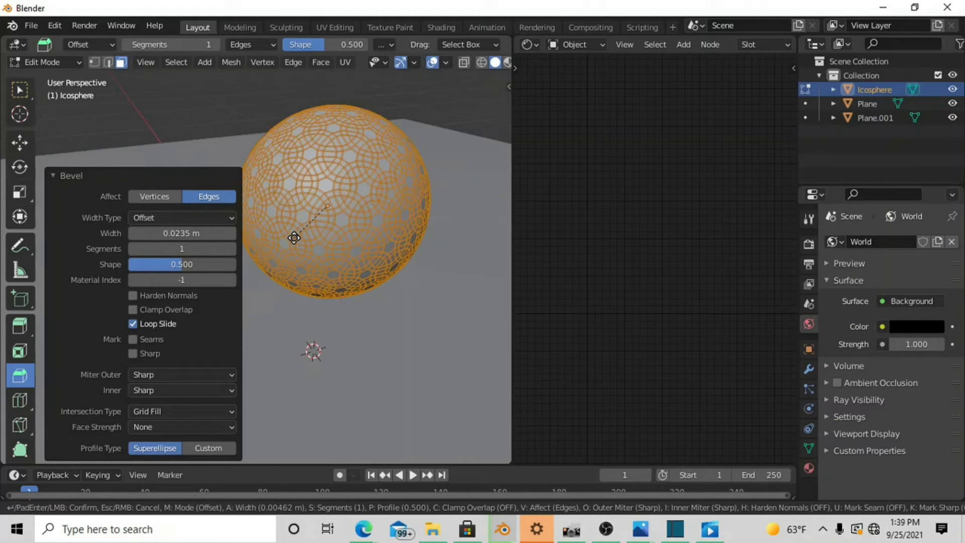
{"action": "left_click_drag", "start_coordinate": [294, 238], "coordinate": [292, 236]}
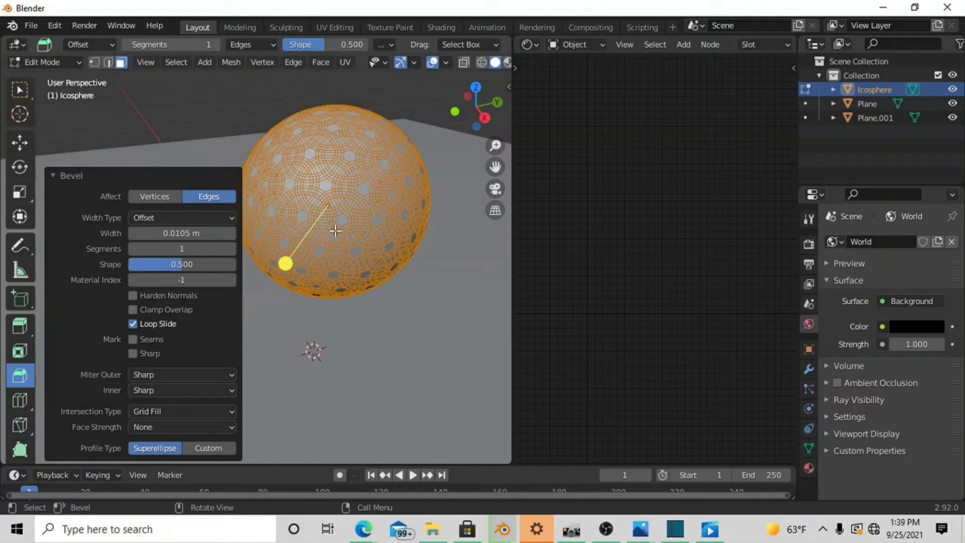
{"action": "middle_click_drag", "start_coordinate": [287, 212], "coordinate": [261, 241]}
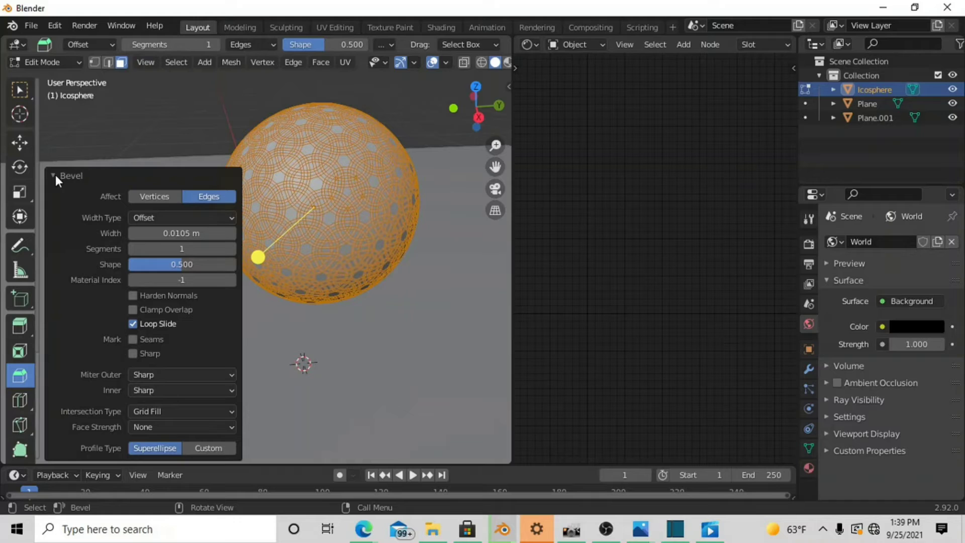
Pick the Inset Faces tool and subdivide the sphere's faces.
{"action": "left_click", "coordinate": [21, 354]}
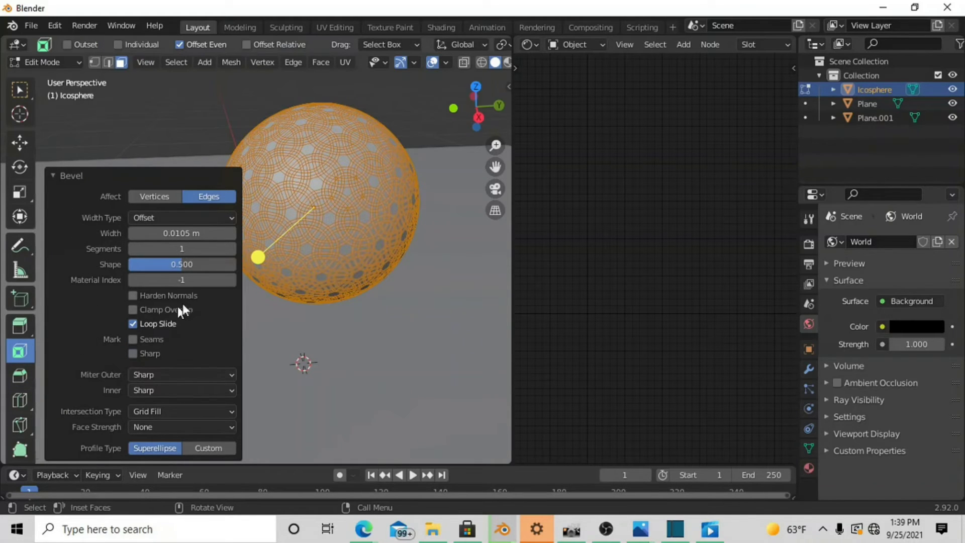
{"action": "left_click", "coordinate": [259, 258]}
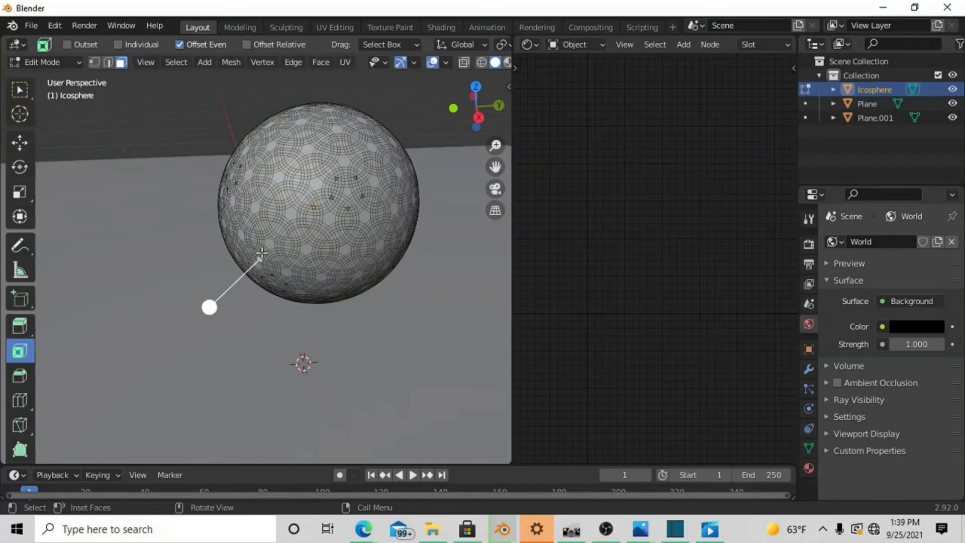
{"action": "right_click", "coordinate": [256, 261]}
{"action": "left_click", "coordinate": [242, 251]}
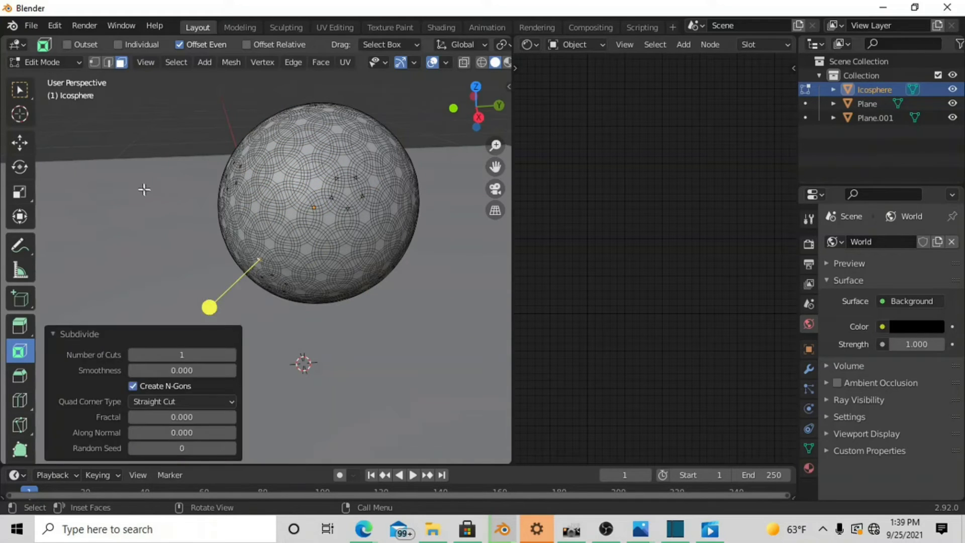
{"action": "left_click", "coordinate": [206, 300]}
{"action": "left_click", "coordinate": [20, 326]}
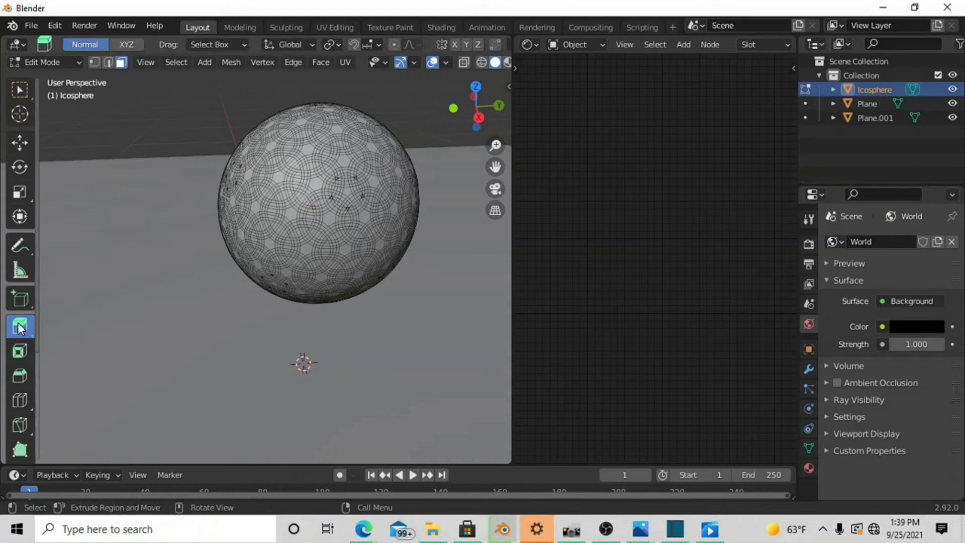
{"action": "left_click", "coordinate": [22, 354]}
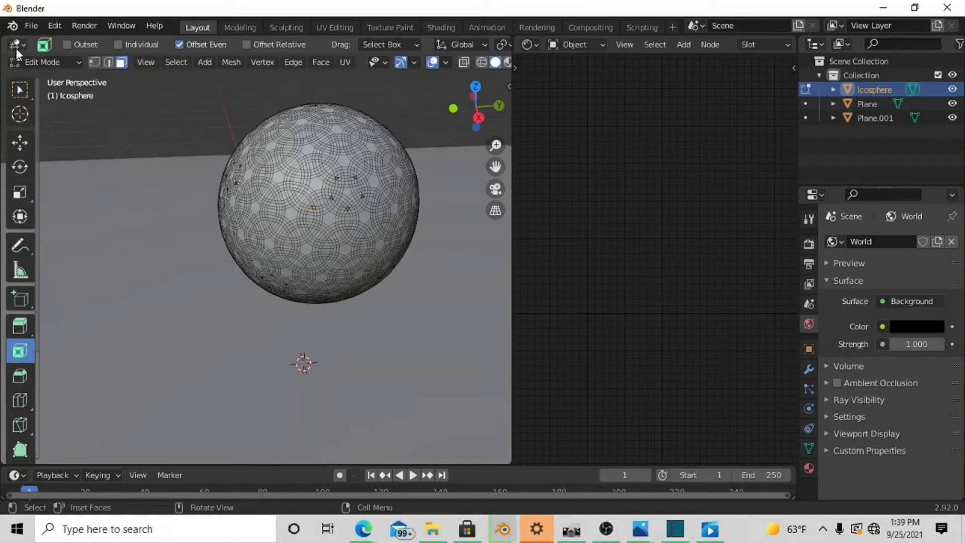
Undo the last three operations via Edit > Undo.
{"action": "left_click", "coordinate": [47, 28]}
{"action": "left_click", "coordinate": [62, 44]}
{"action": "left_click", "coordinate": [56, 31]}
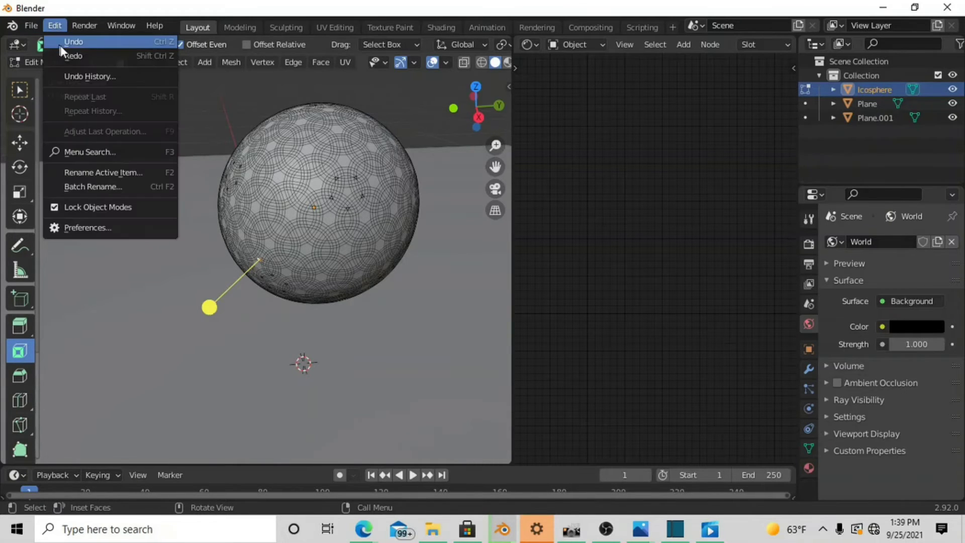
{"action": "left_click", "coordinate": [62, 41]}
{"action": "left_click", "coordinate": [60, 26]}
{"action": "left_click", "coordinate": [63, 42]}
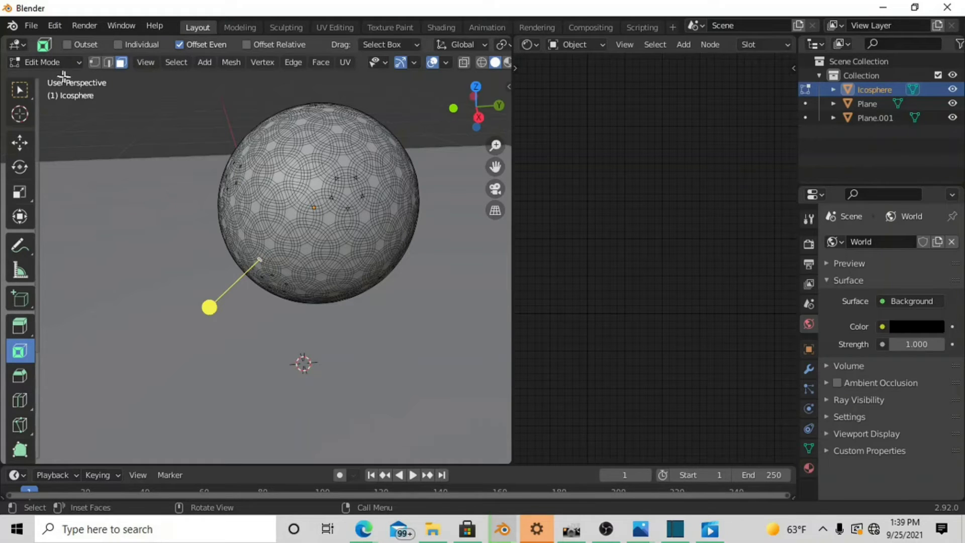
Select all faces and inset them at 0.1269 m thickness.
{"action": "key", "text": "ctrl+z"}
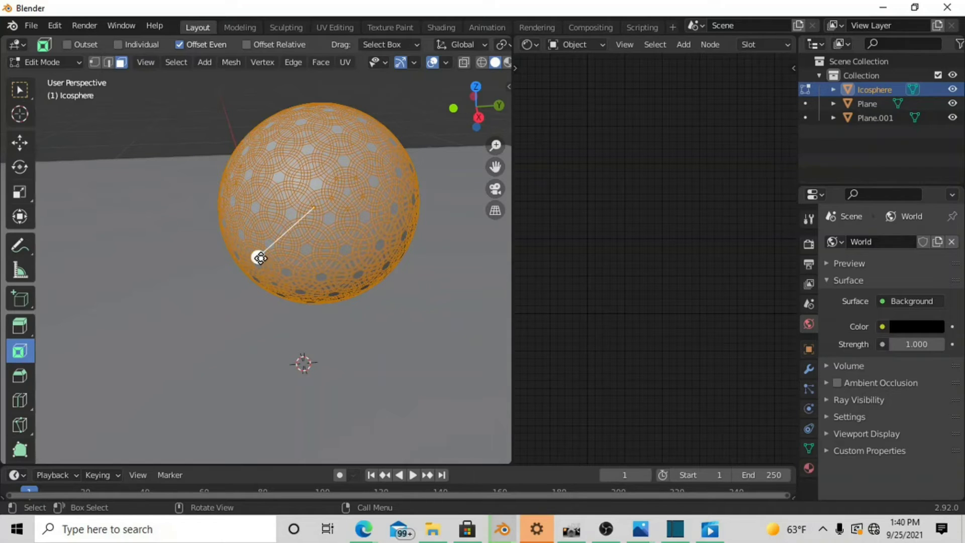
{"action": "left_click_drag", "start_coordinate": [255, 260], "coordinate": [247, 224]}
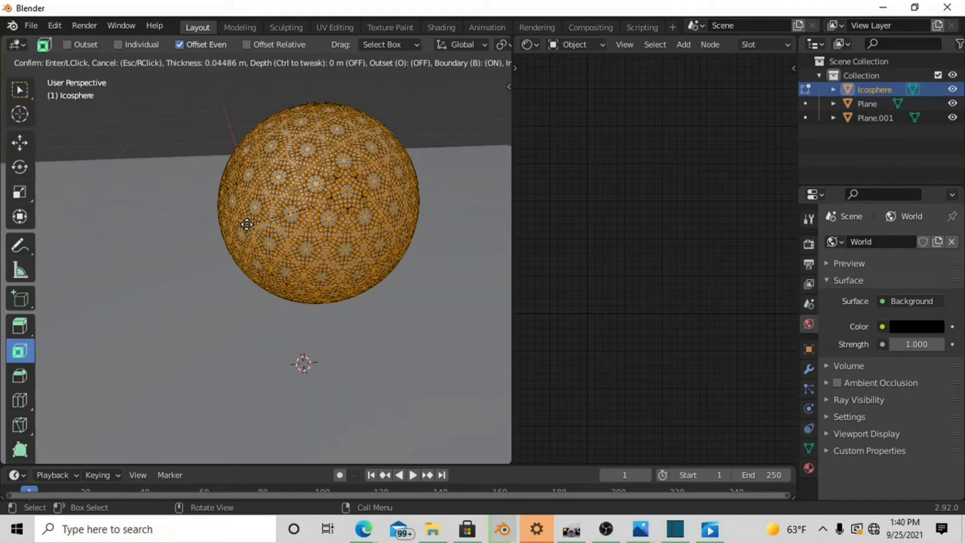
{"action": "left_click_drag", "start_coordinate": [247, 224], "coordinate": [246, 224]}
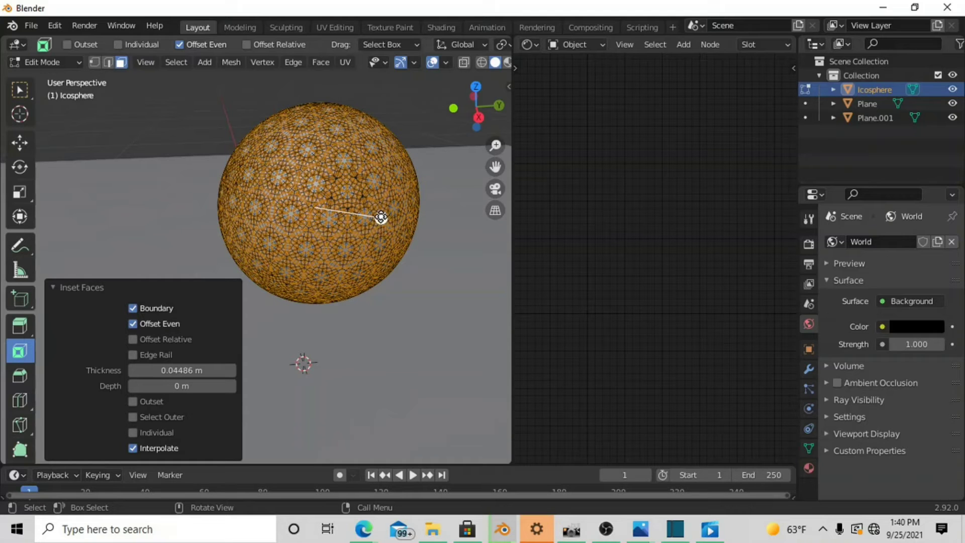
{"action": "key", "text": "i"}
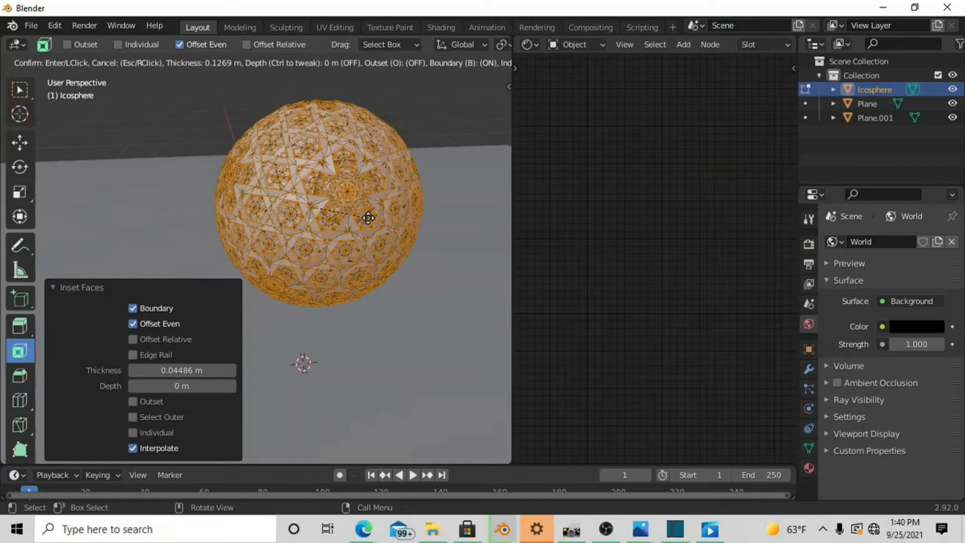
{"action": "left_click", "coordinate": [368, 218]}
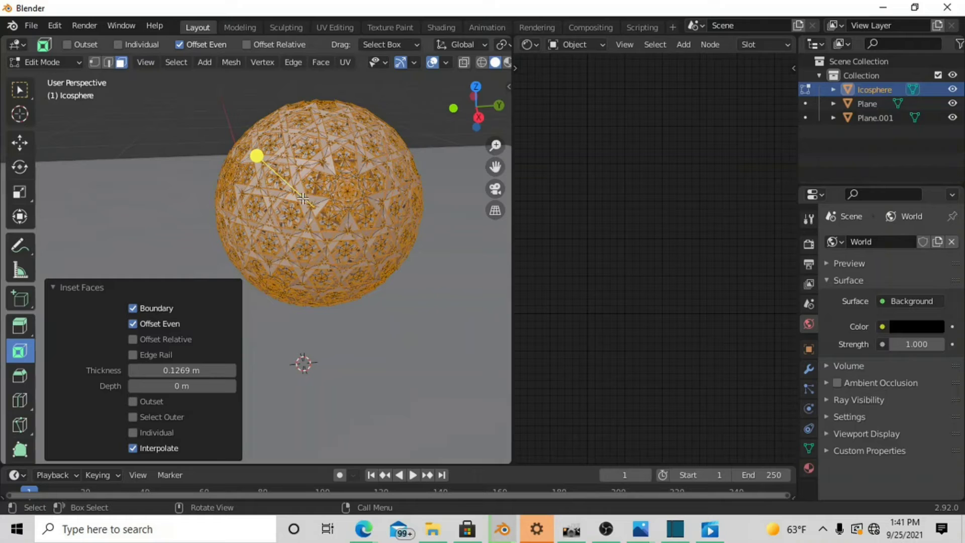
{"action": "middle_click_drag", "start_coordinate": [335, 232], "coordinate": [271, 206]}
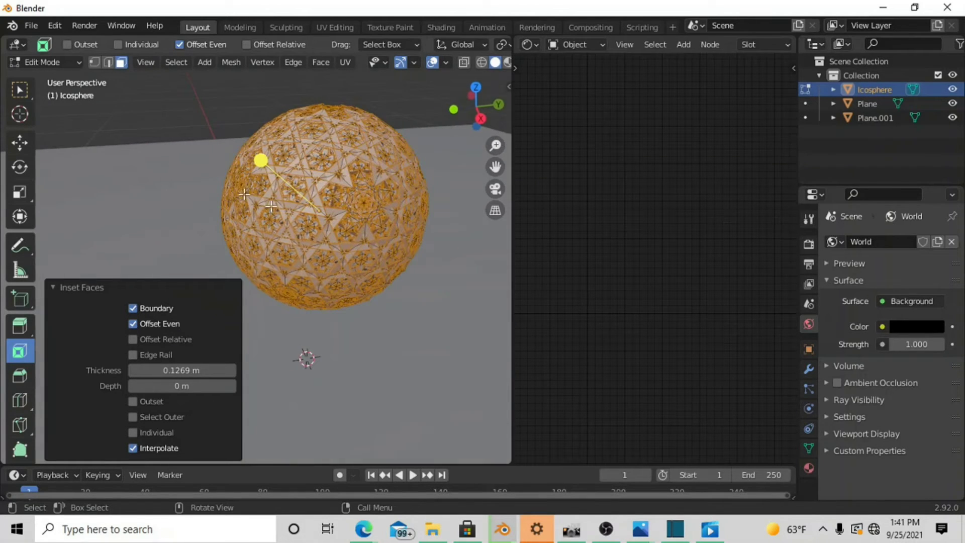
{"action": "left_click", "coordinate": [49, 62]}
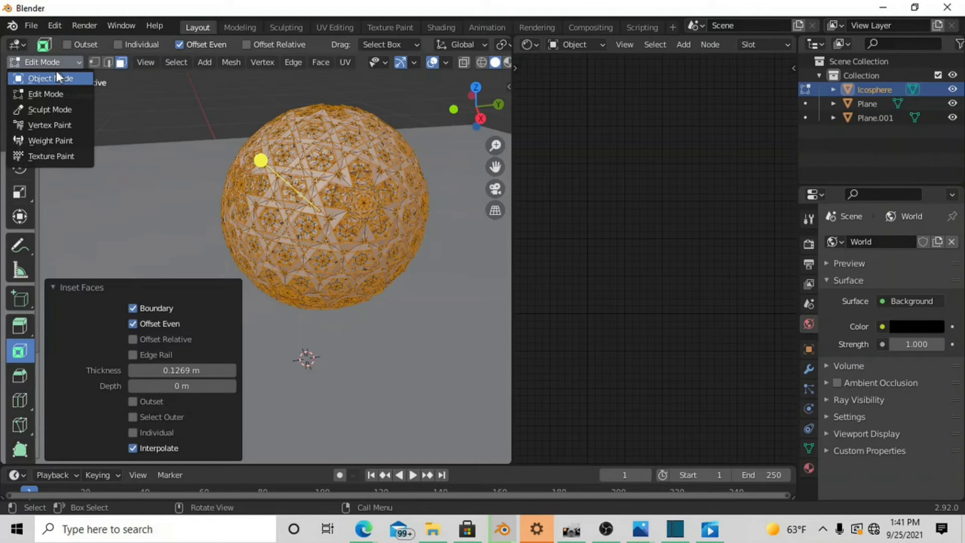
Return the icosphere to Object Mode and open the Modifier tab's Add Modifier list.
{"action": "left_click", "coordinate": [60, 78]}
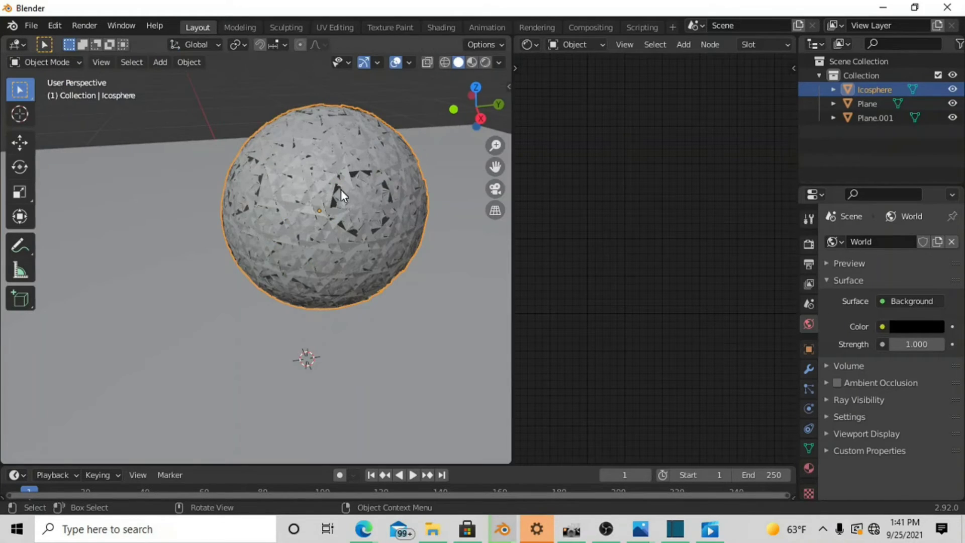
{"action": "middle_click_drag", "start_coordinate": [340, 189], "coordinate": [296, 221]}
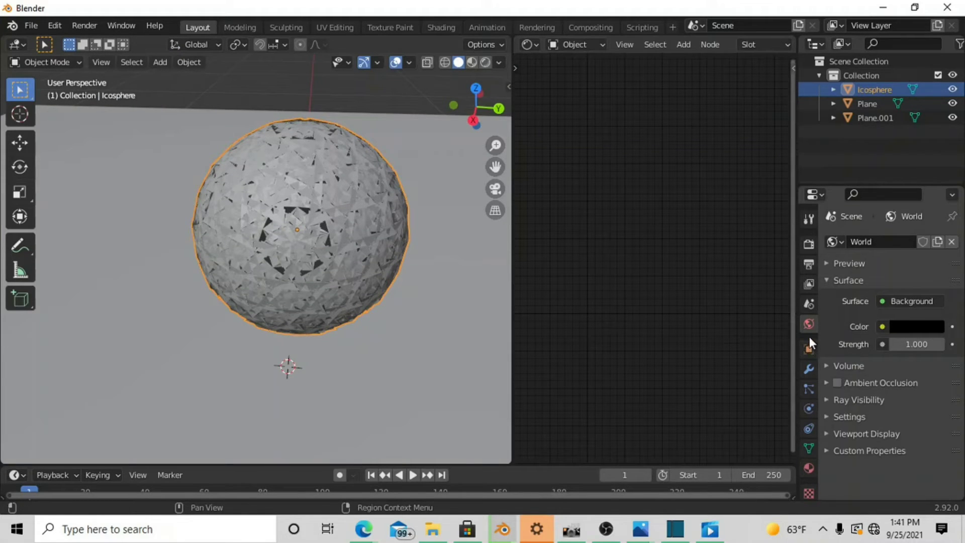
{"action": "left_click", "coordinate": [809, 468]}
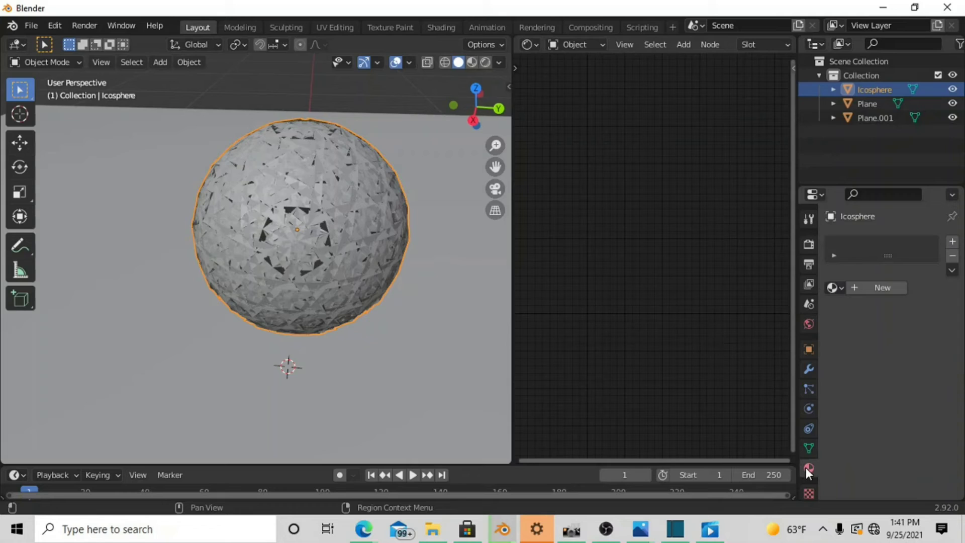
{"action": "left_click", "coordinate": [808, 369]}
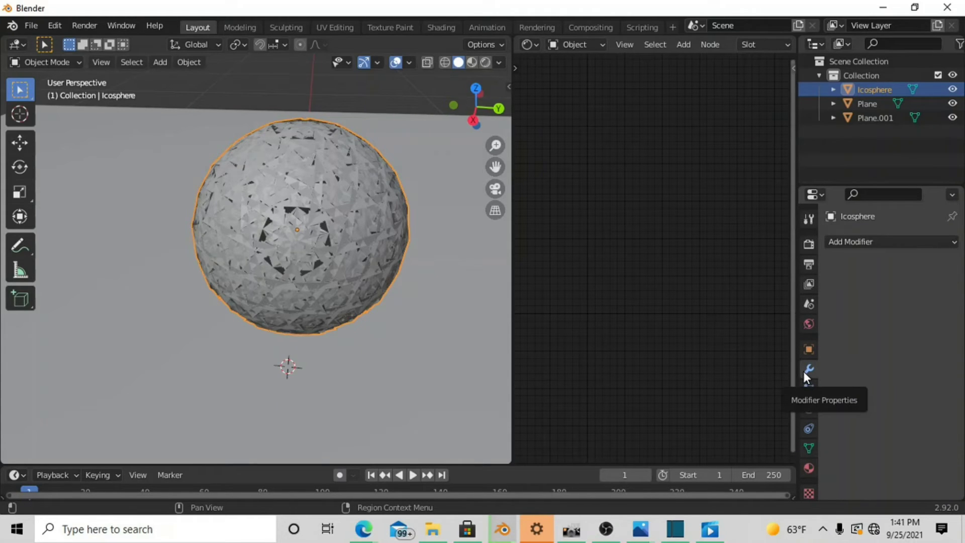
{"action": "left_click", "coordinate": [861, 245]}
{"action": "scroll", "coordinate": [692, 470], "scroll_direction": "down", "scroll_amount": 3}
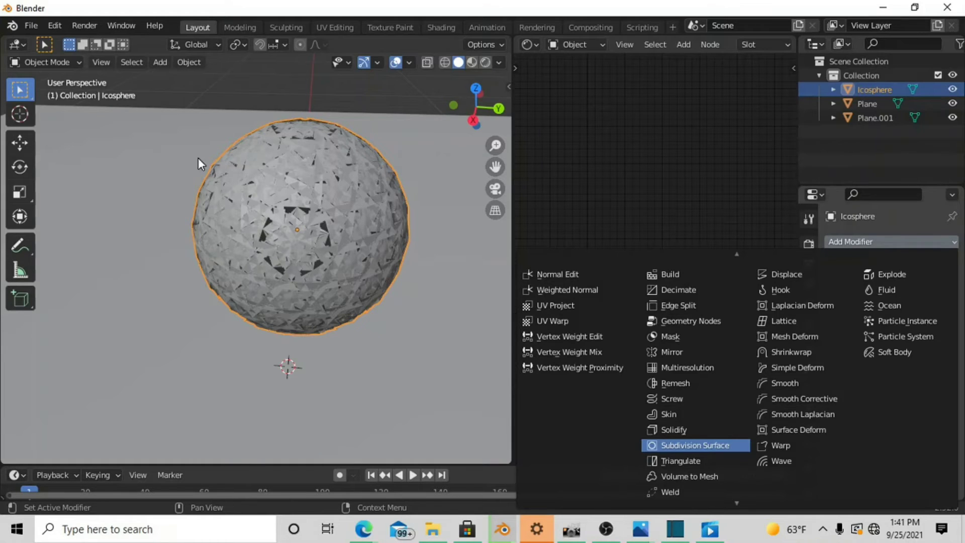
Add a Catmull-Clark Subdivision Surface modifier to the icosphere and set its viewport level to 2.
{"action": "left_click", "coordinate": [672, 445]}
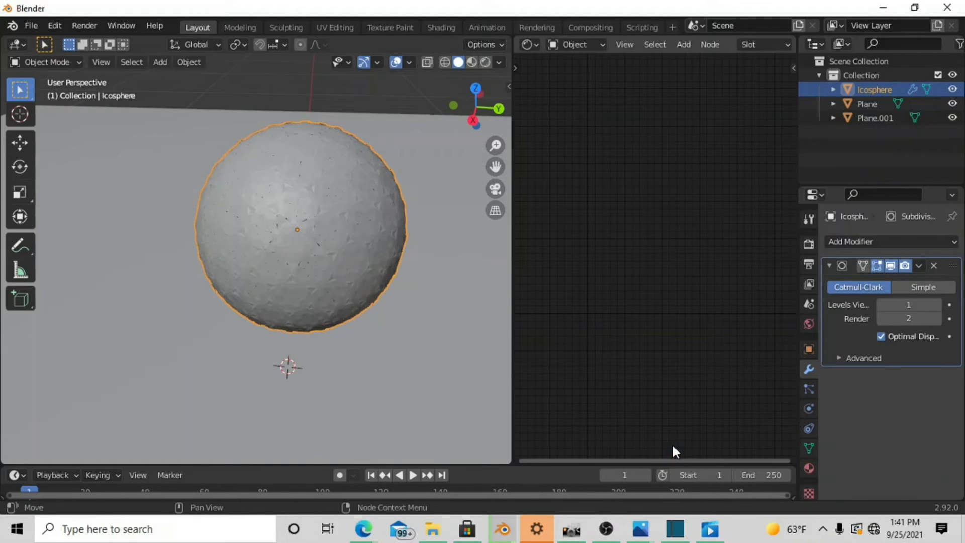
{"action": "scroll", "coordinate": [278, 249], "scroll_direction": "up", "scroll_amount": 3}
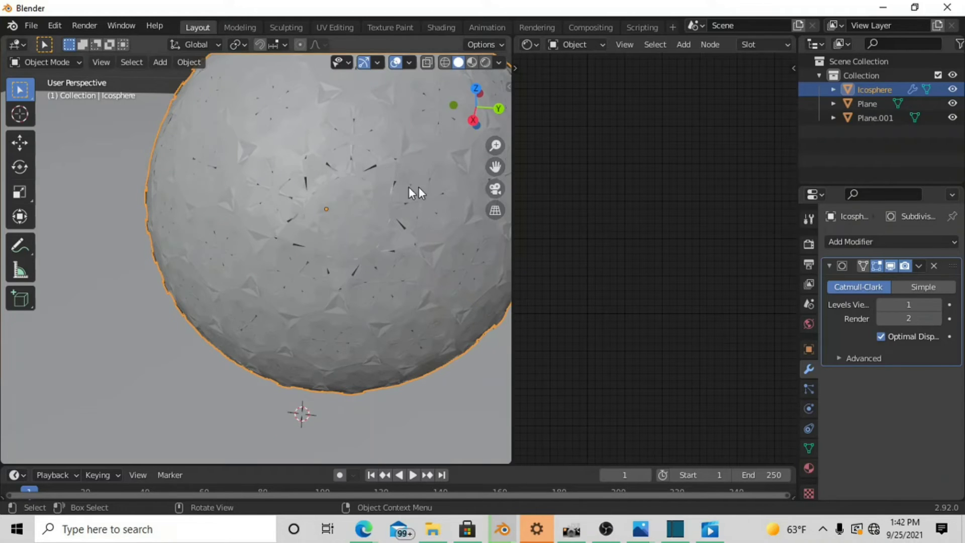
{"action": "scroll", "coordinate": [397, 198], "scroll_direction": "down", "scroll_amount": 2}
{"action": "middle_click_drag", "start_coordinate": [347, 218], "coordinate": [313, 211]}
{"action": "scroll", "coordinate": [359, 232], "scroll_direction": "up", "scroll_amount": 3}
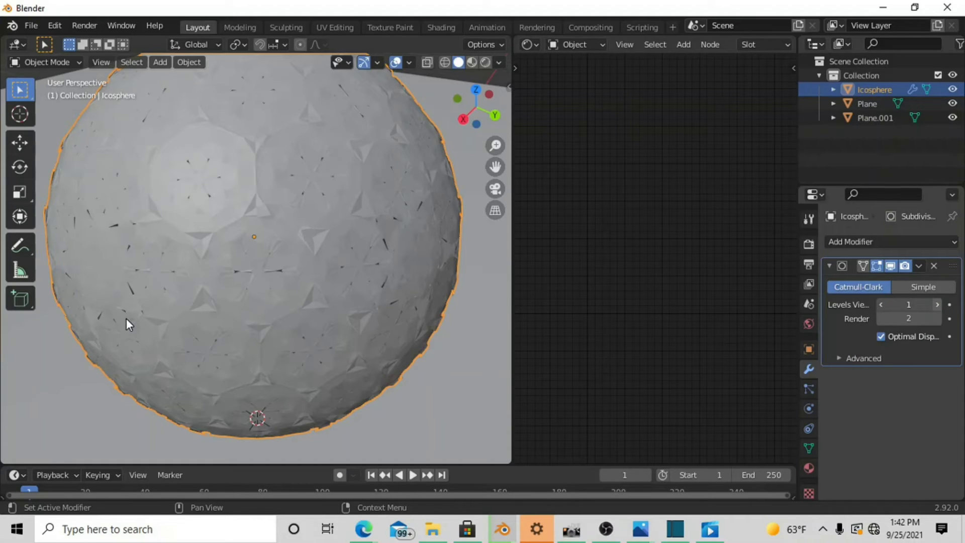
{"action": "key", "text": "ctrl+2"}
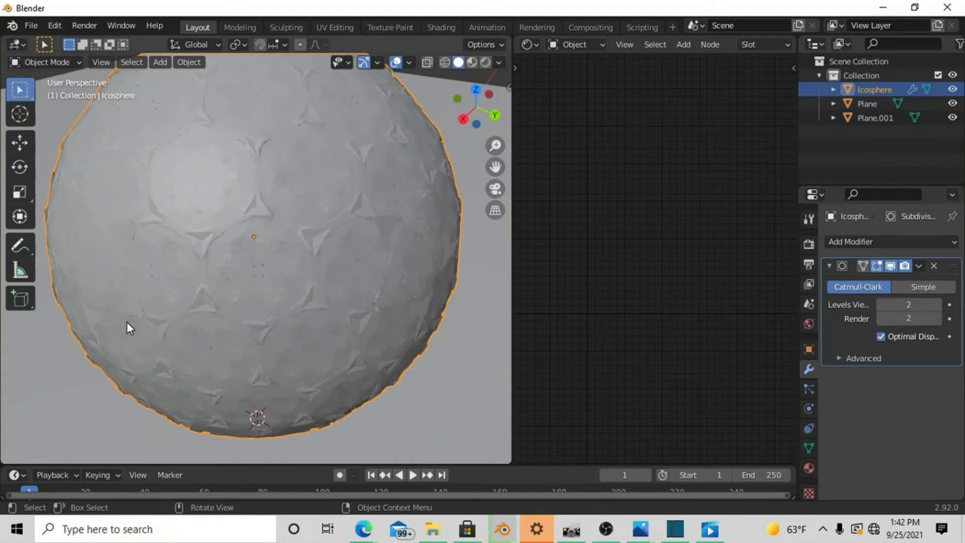
{"action": "middle_click_drag", "start_coordinate": [228, 193], "coordinate": [226, 234]}
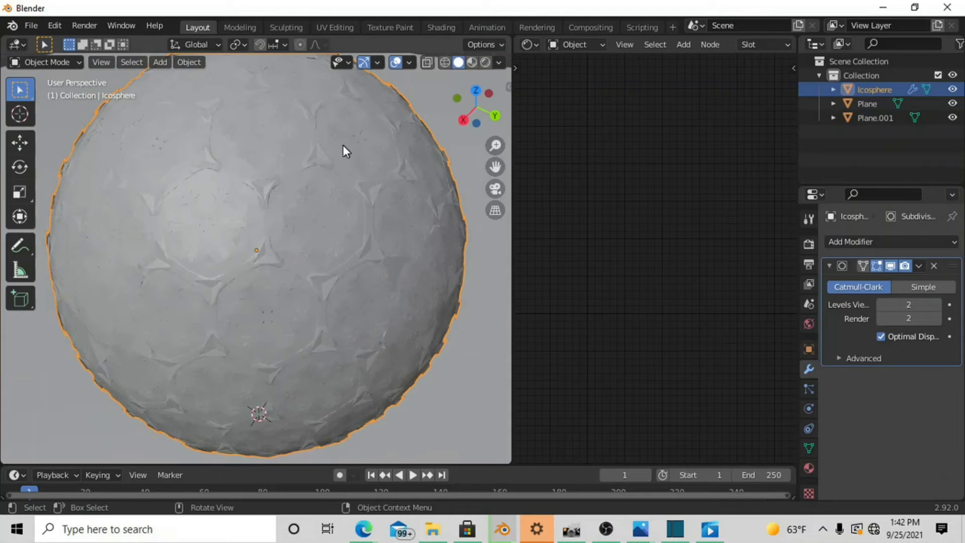
{"action": "scroll", "coordinate": [252, 136], "scroll_direction": "down", "scroll_amount": 4}
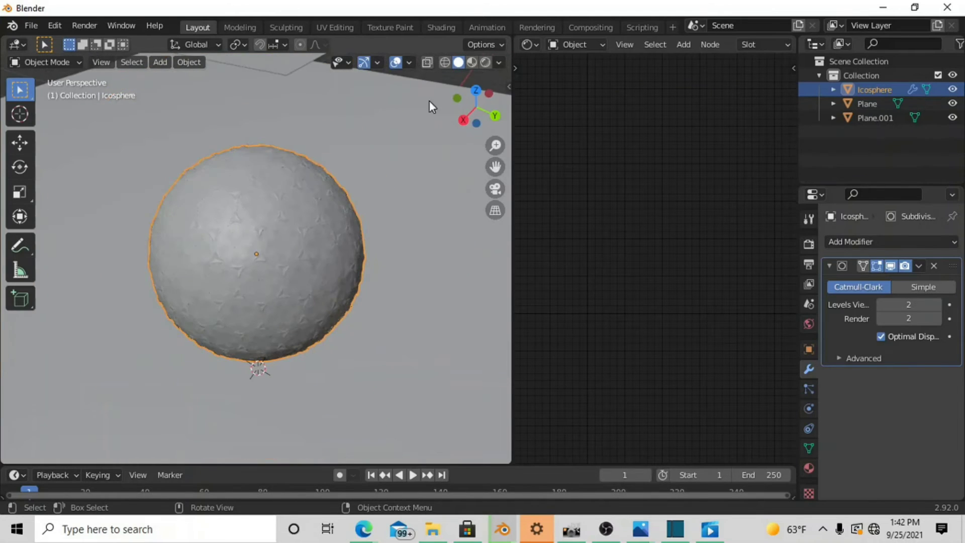
Switch the viewport to Rendered shading and give the icosphere a new material, Material.002.
{"action": "left_click", "coordinate": [485, 62]}
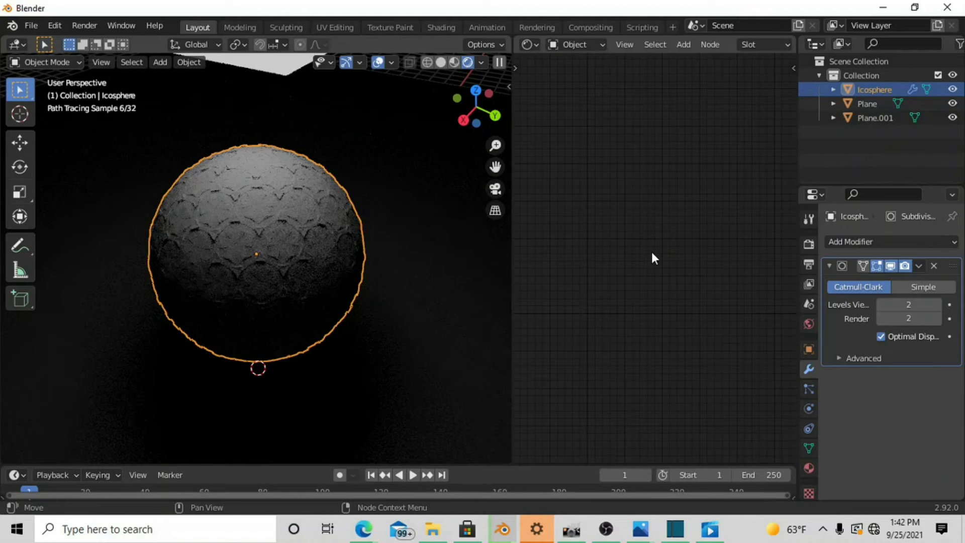
{"action": "key", "text": "shift+a"}
{"action": "mouse_move", "coordinate": [652, 253]}
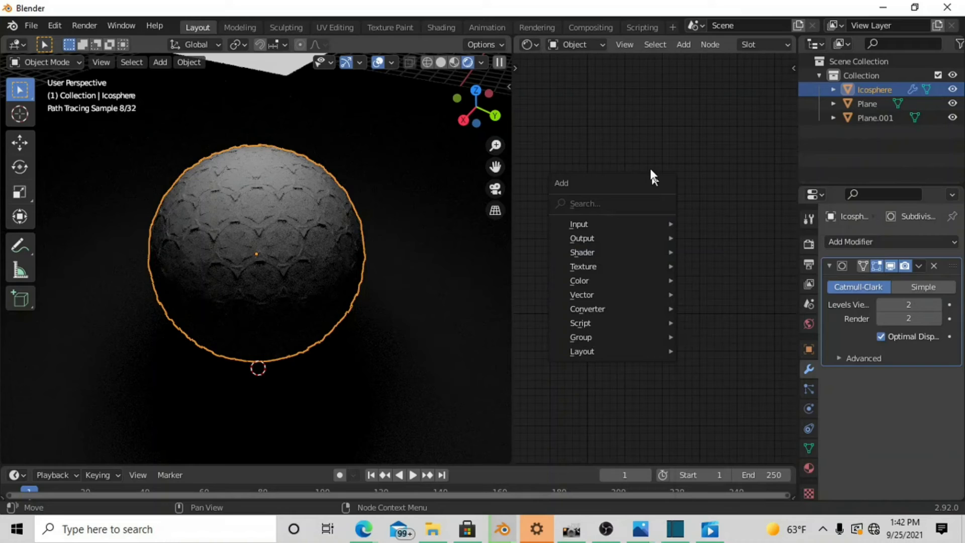
{"action": "left_click", "coordinate": [809, 468]}
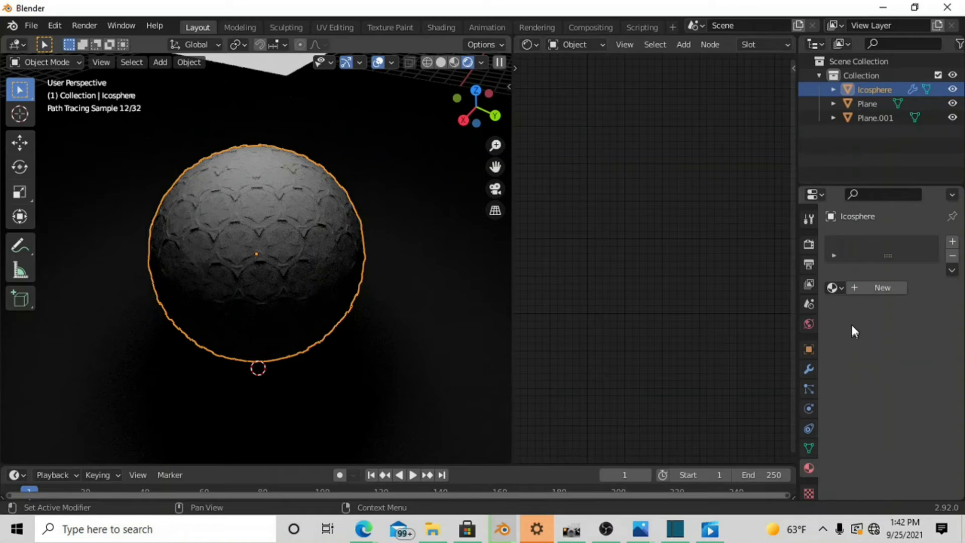
{"action": "left_click", "coordinate": [880, 292]}
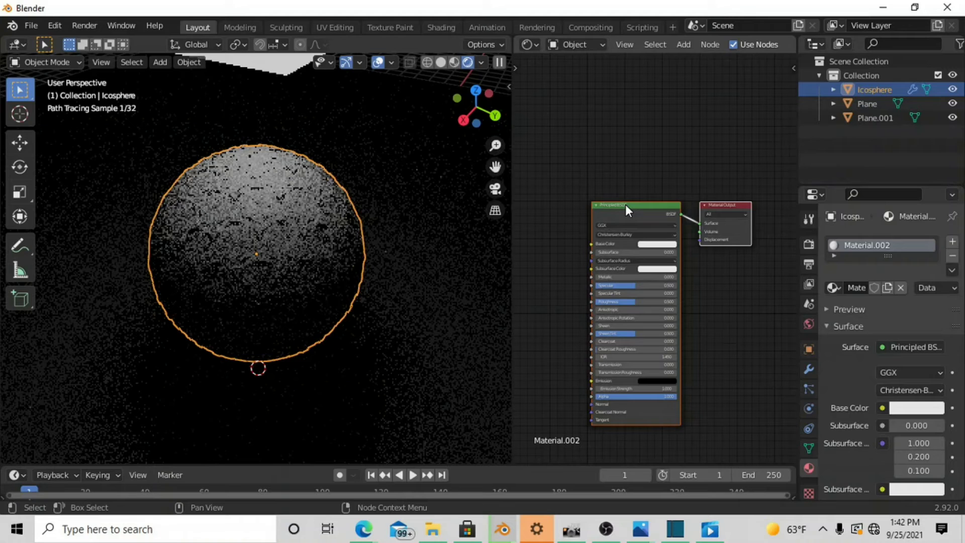
Delete the Principled BSDF node and add an Emission shader node in its place.
{"action": "left_click", "coordinate": [625, 204]}
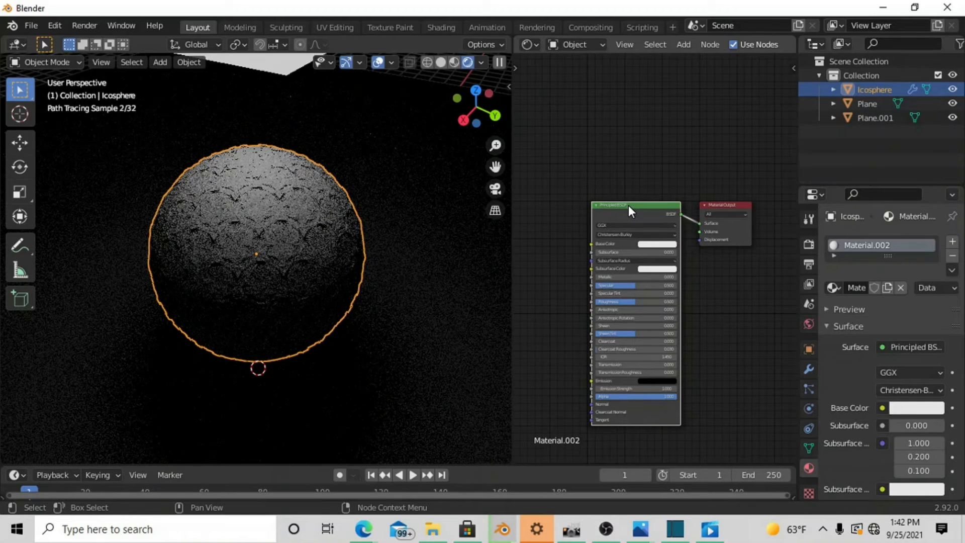
{"action": "key", "text": "x"}
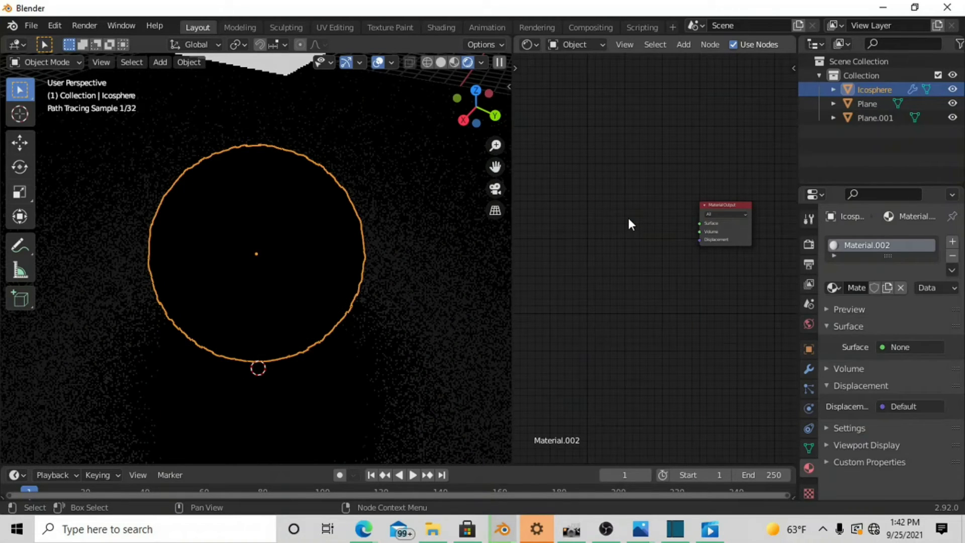
{"action": "key", "text": "shift+a"}
{"action": "mouse_move", "coordinate": [628, 225]}
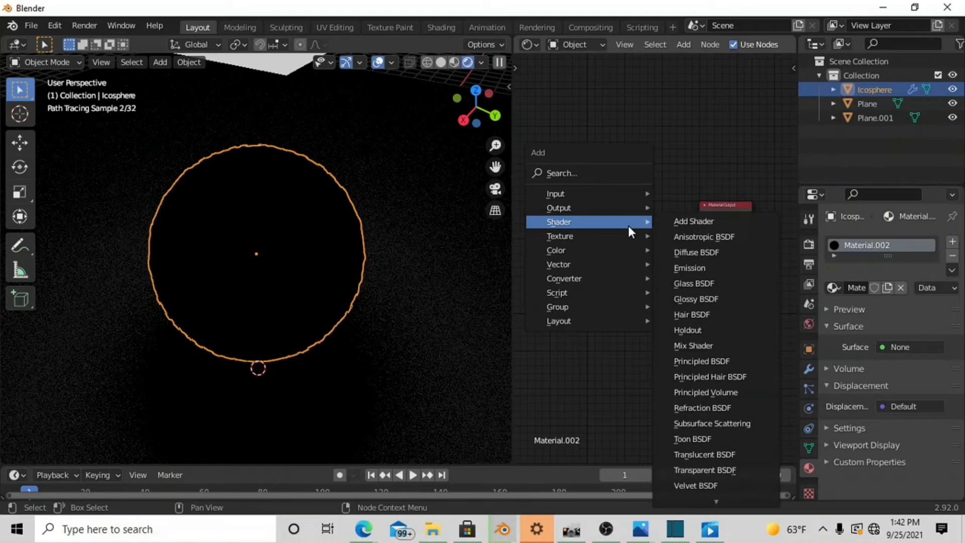
{"action": "left_click", "coordinate": [696, 268]}
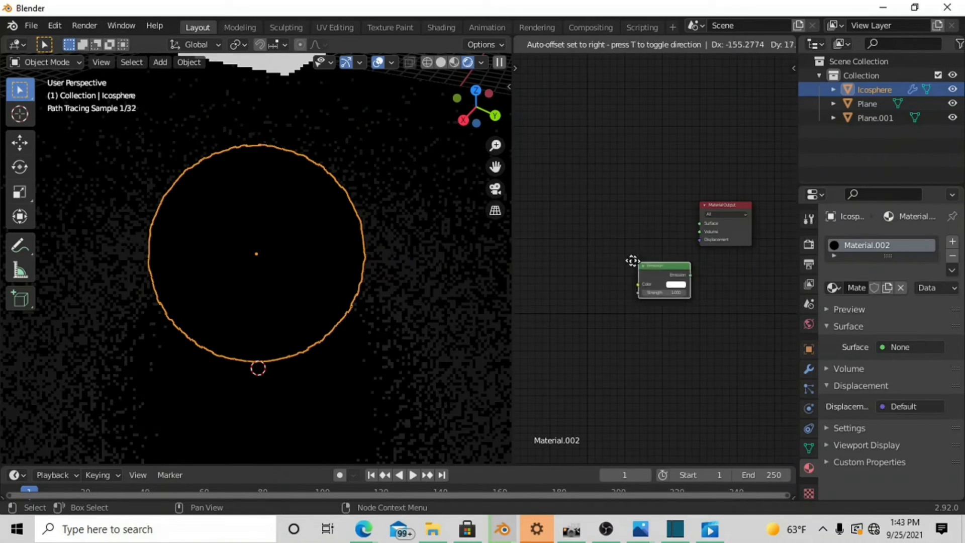
{"action": "left_click", "coordinate": [566, 250]}
Add a Glass BSDF node above Emission and link it to the Material Output Surface.
{"action": "key", "text": "shift+a"}
{"action": "mouse_move", "coordinate": [577, 226]}
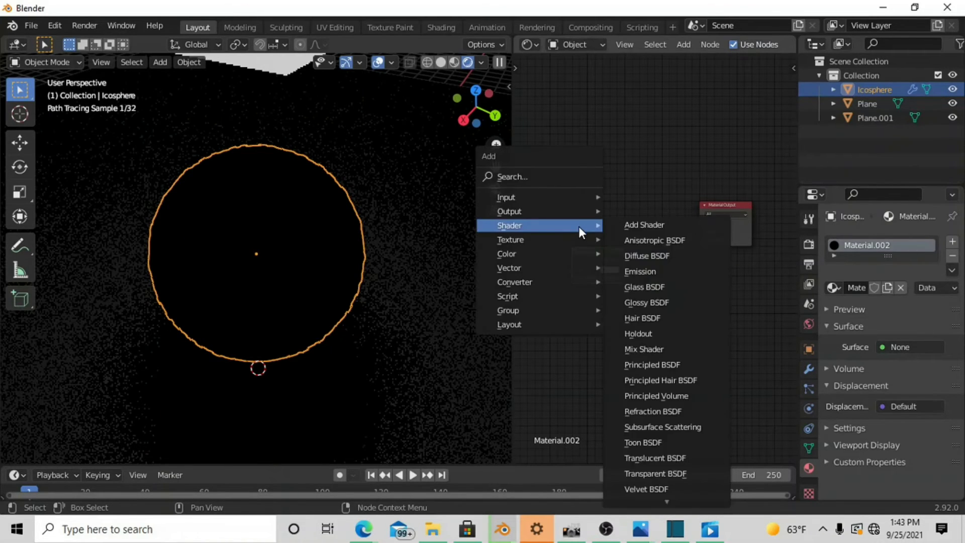
{"action": "left_click", "coordinate": [642, 290]}
{"action": "left_click", "coordinate": [580, 187]}
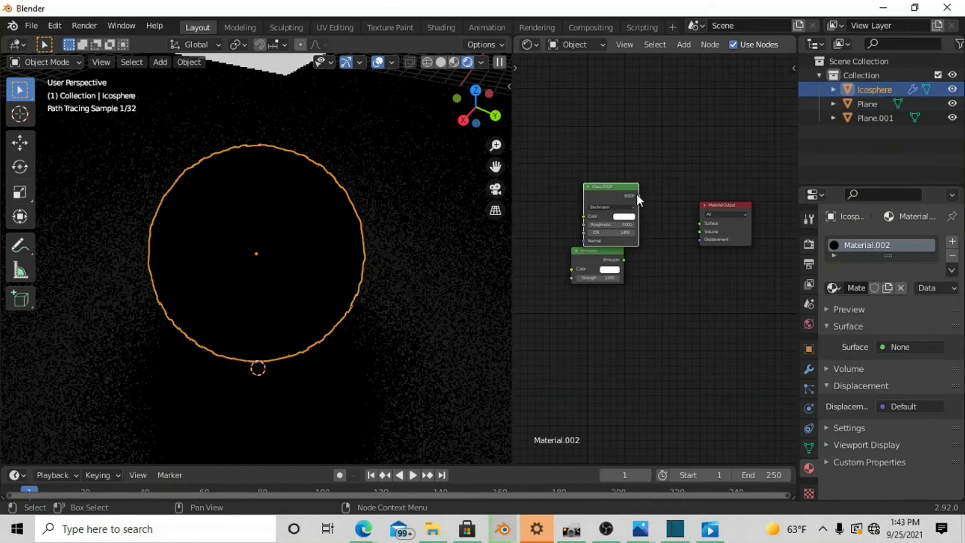
{"action": "left_click_drag", "start_coordinate": [638, 195], "coordinate": [698, 224]}
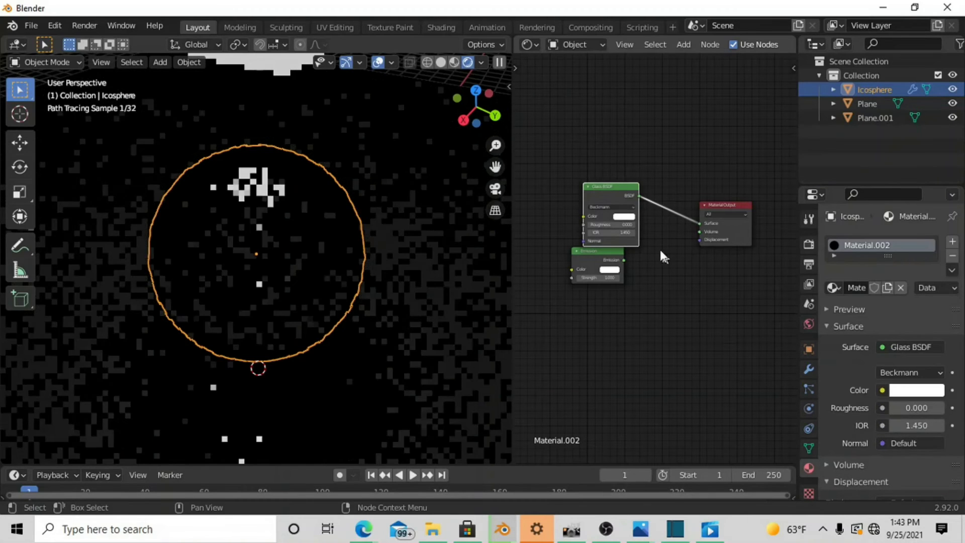
Wire Emission to the output's Volume input and make the glass cyan with roughness 0.215.
{"action": "left_click_drag", "start_coordinate": [598, 252], "coordinate": [699, 231]}
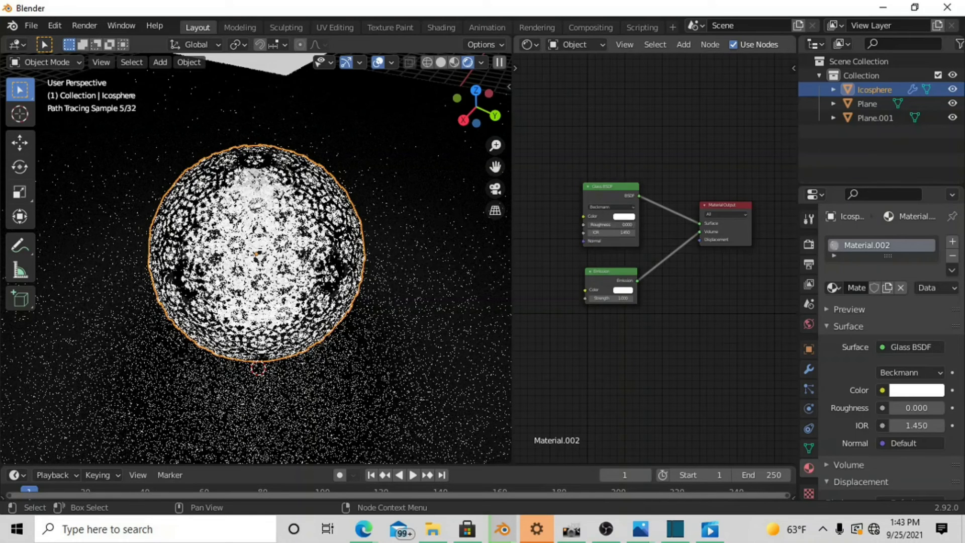
{"action": "left_click_drag", "start_coordinate": [611, 225], "coordinate": [589, 225]}
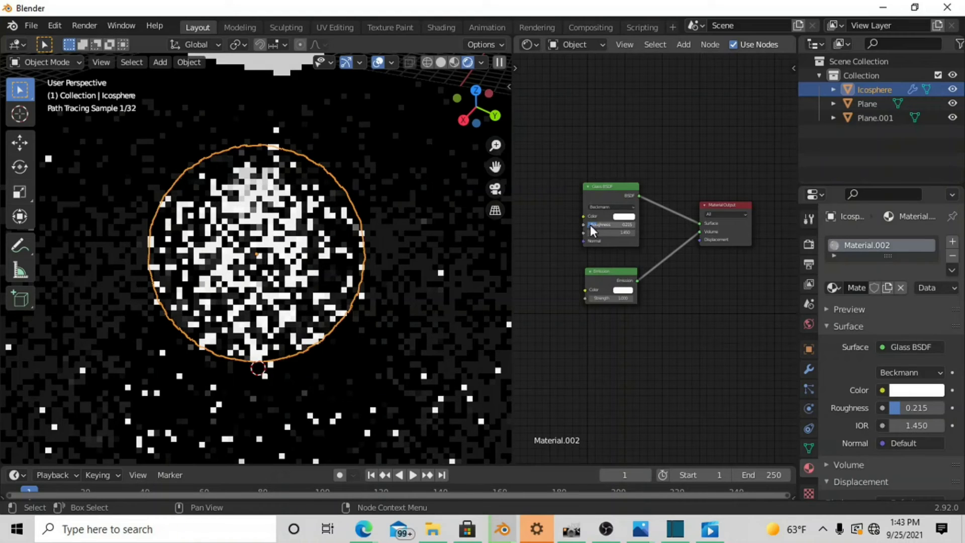
{"action": "left_click", "coordinate": [626, 217]}
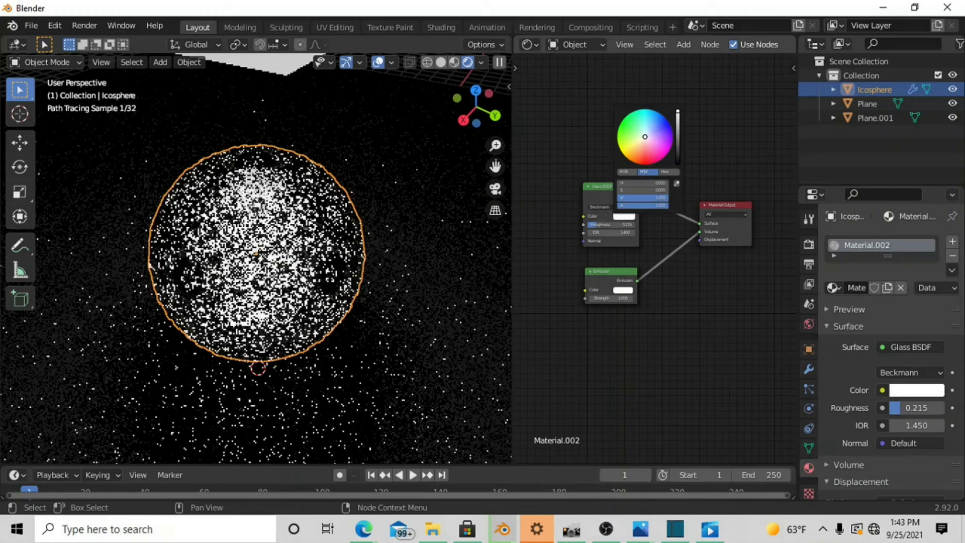
{"action": "left_click", "coordinate": [645, 123]}
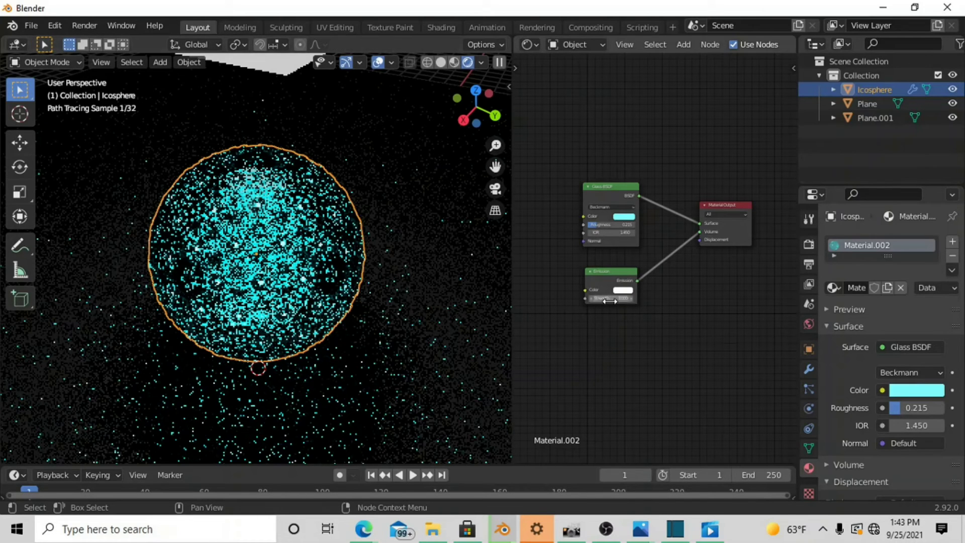
Select the Emission node and open its colour picker.
{"action": "left_click", "coordinate": [607, 272]}
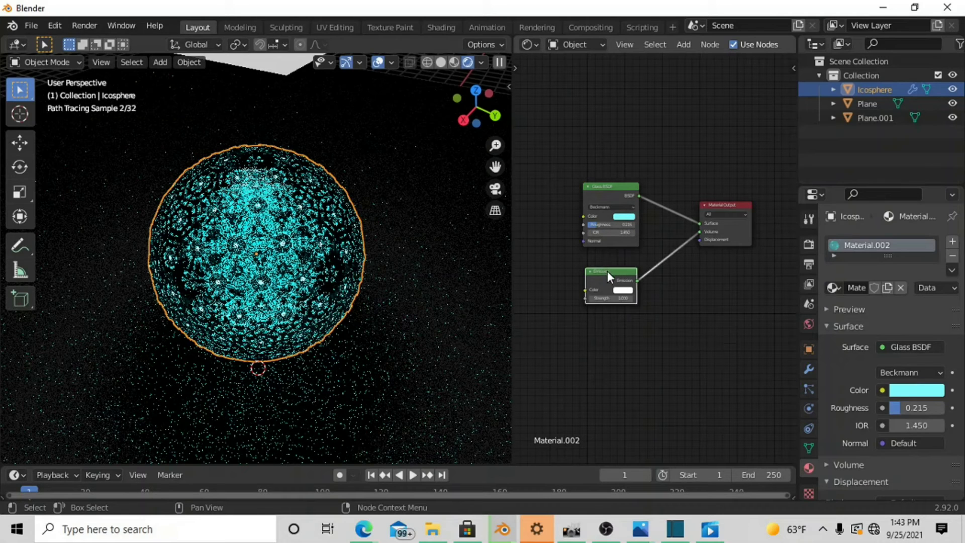
{"action": "left_click", "coordinate": [624, 217]}
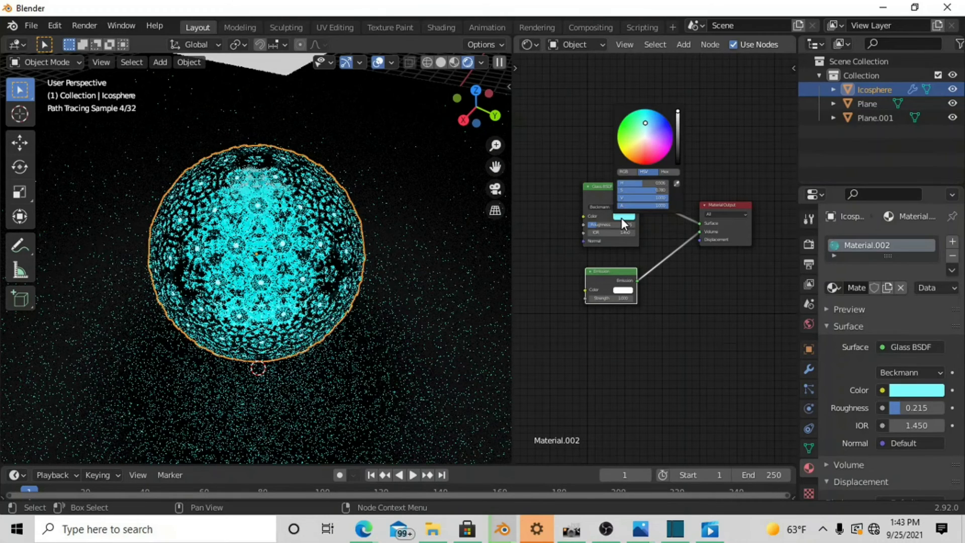
{"action": "left_click", "coordinate": [622, 291]}
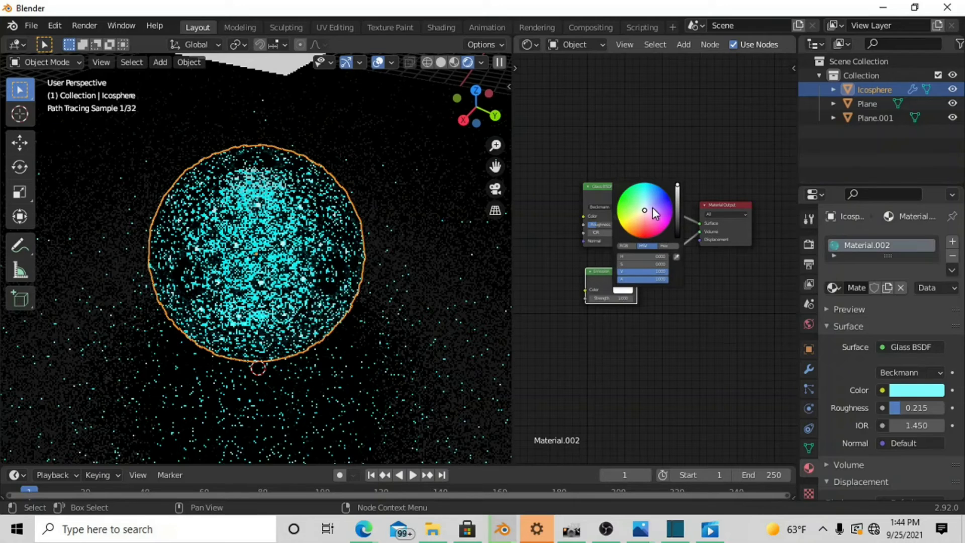